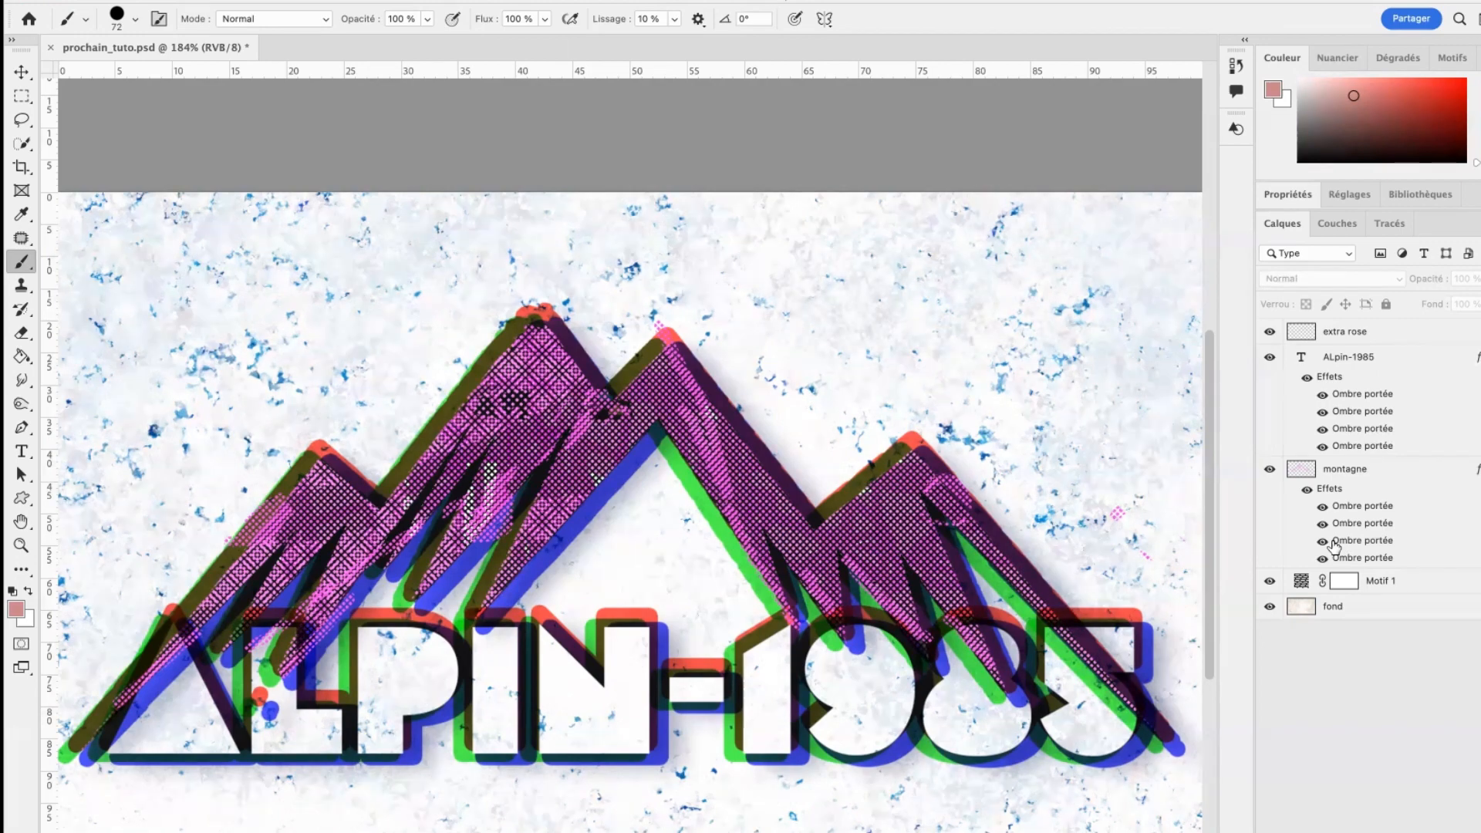
Activate the Custom Shape tool and check which shape sets its shape picker offers
left_click(21, 497)
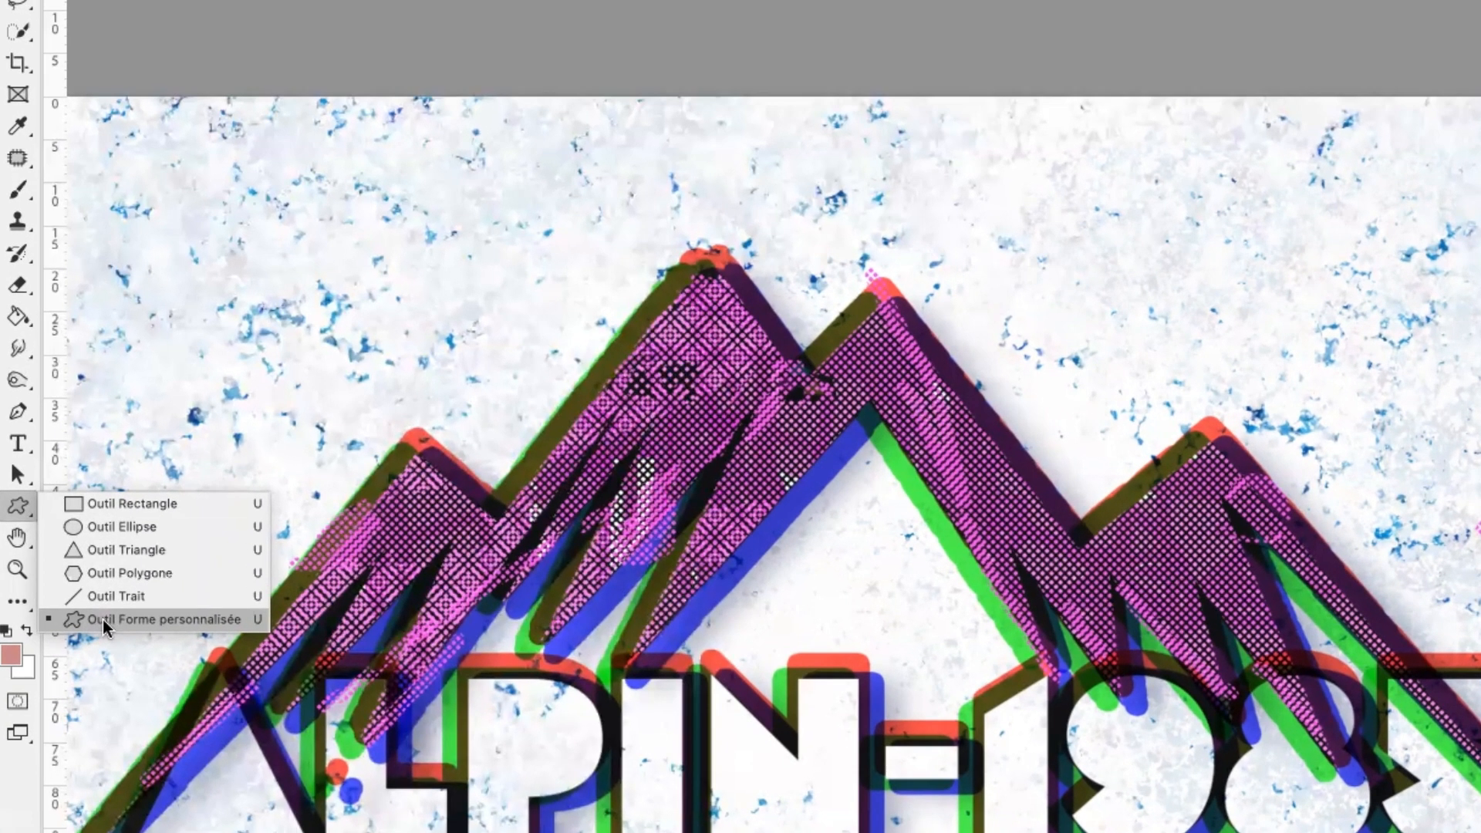
left_click(131, 621)
left_click(758, 19)
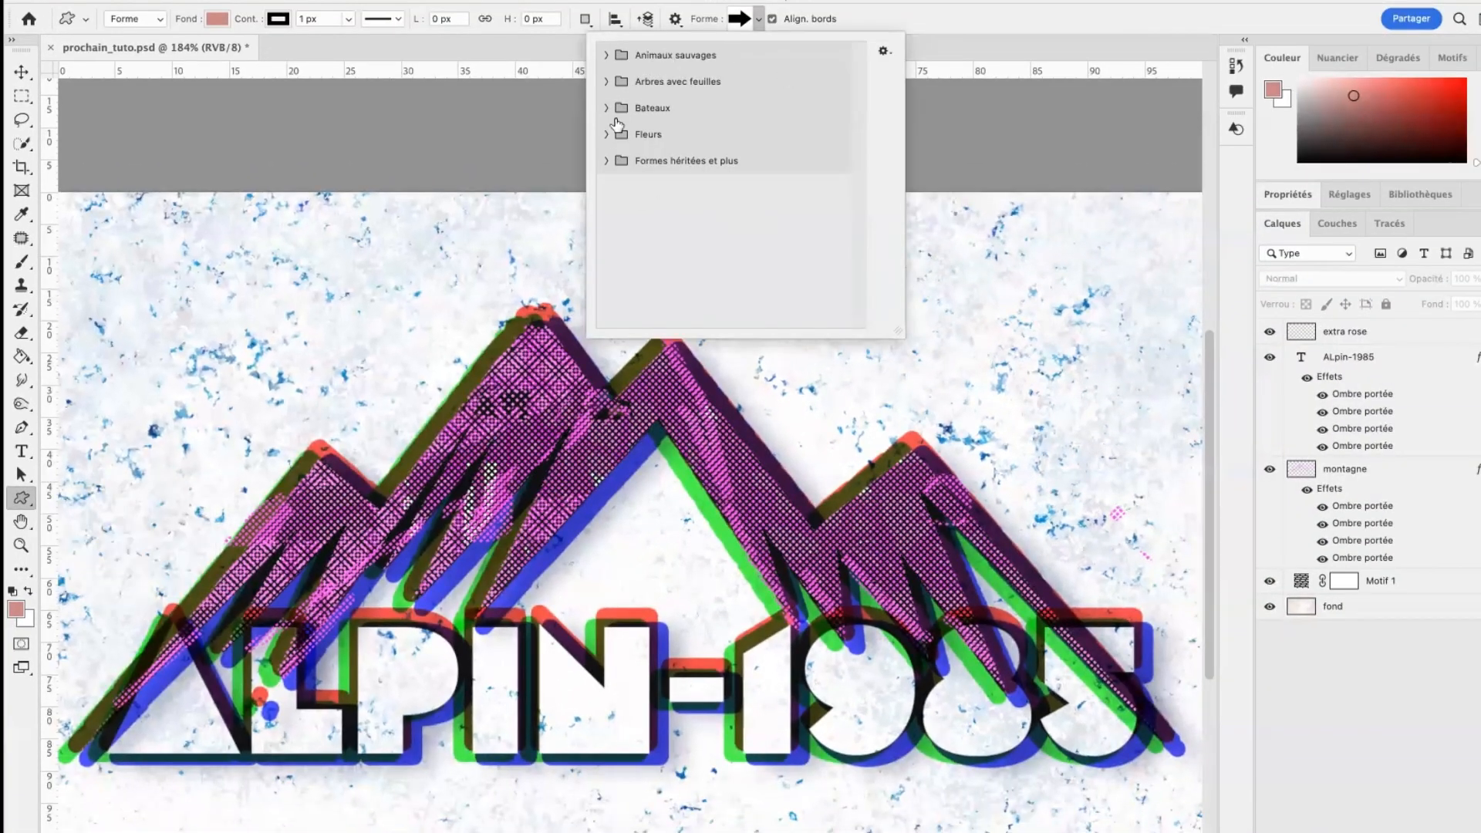
left_click(758, 19)
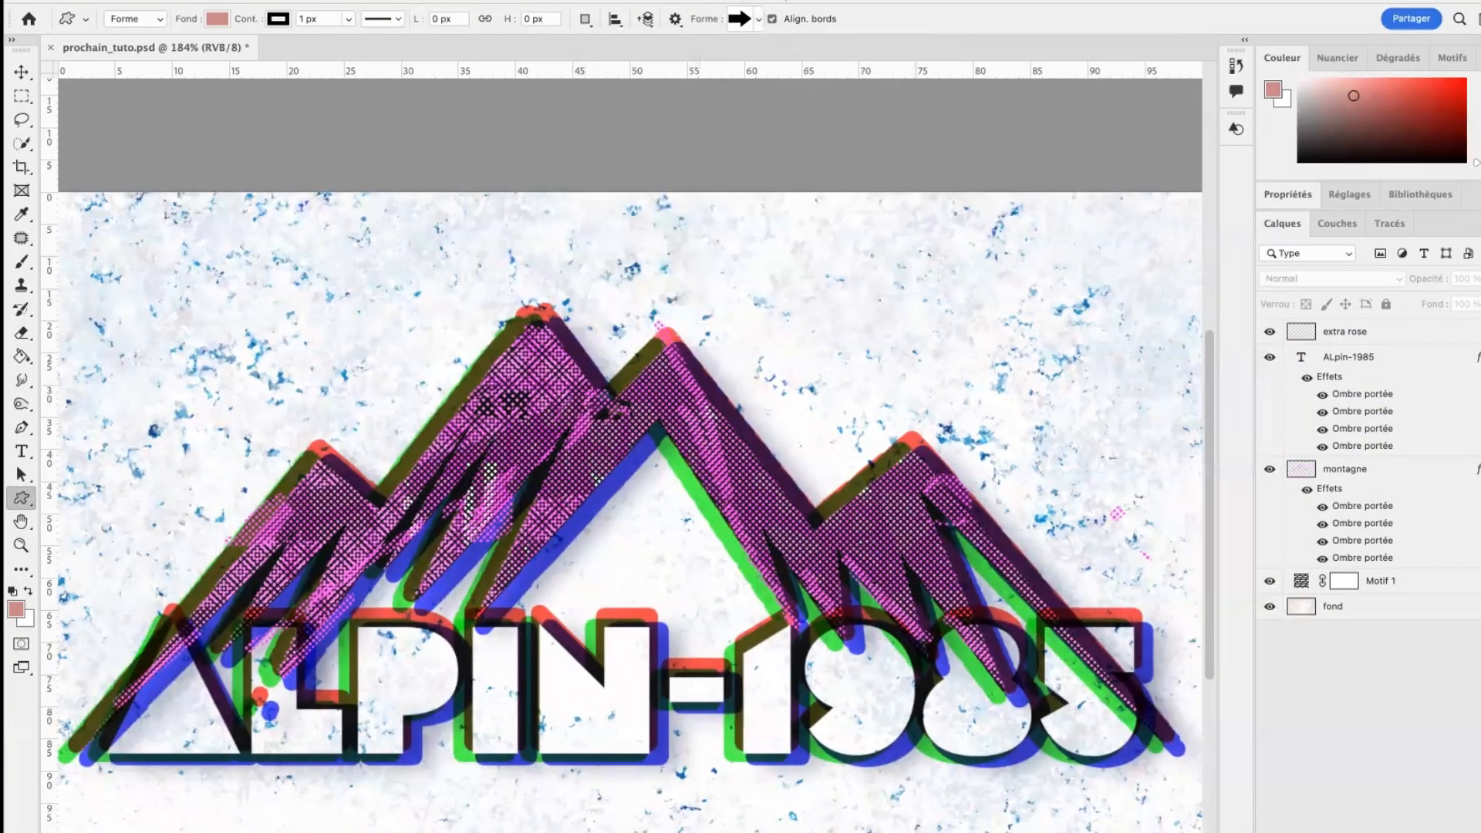
Show the Shapes panel and browse the Forêts et montagnes set under Formes héritées et plus > Formes 2019
left_click(857, 1)
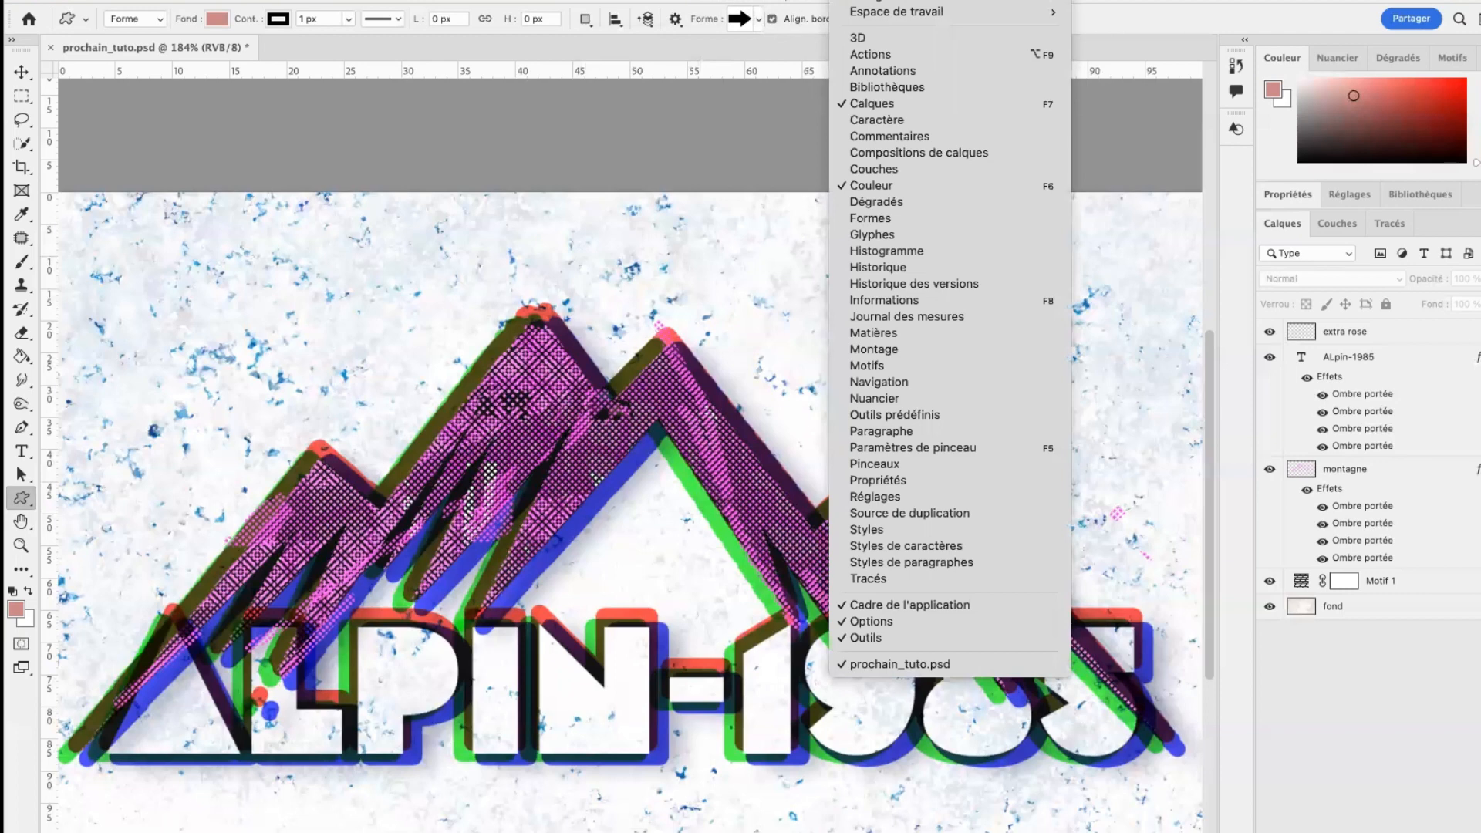
left_click(870, 217)
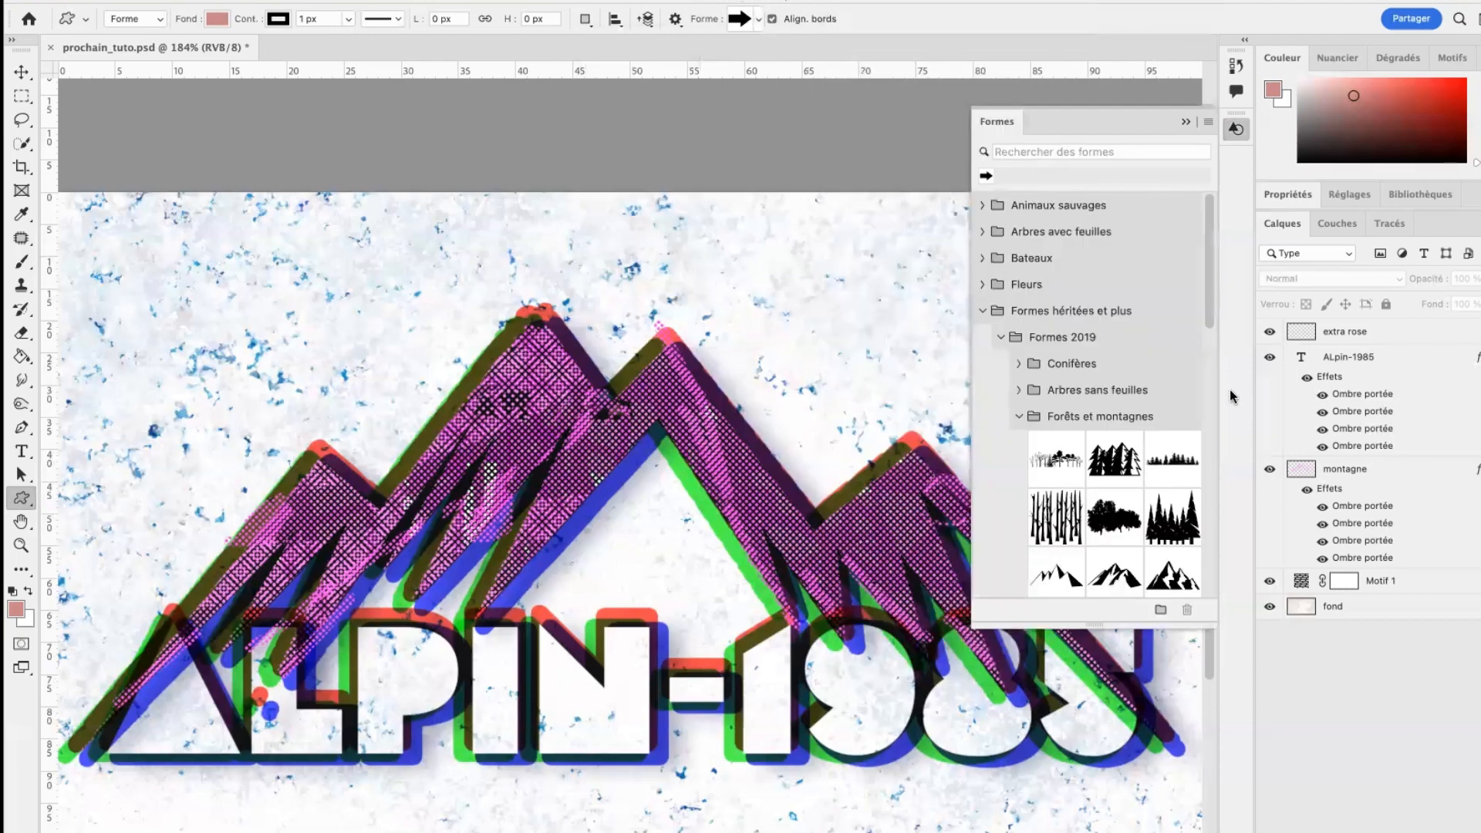
left_click_drag(1209, 284, 1210, 338)
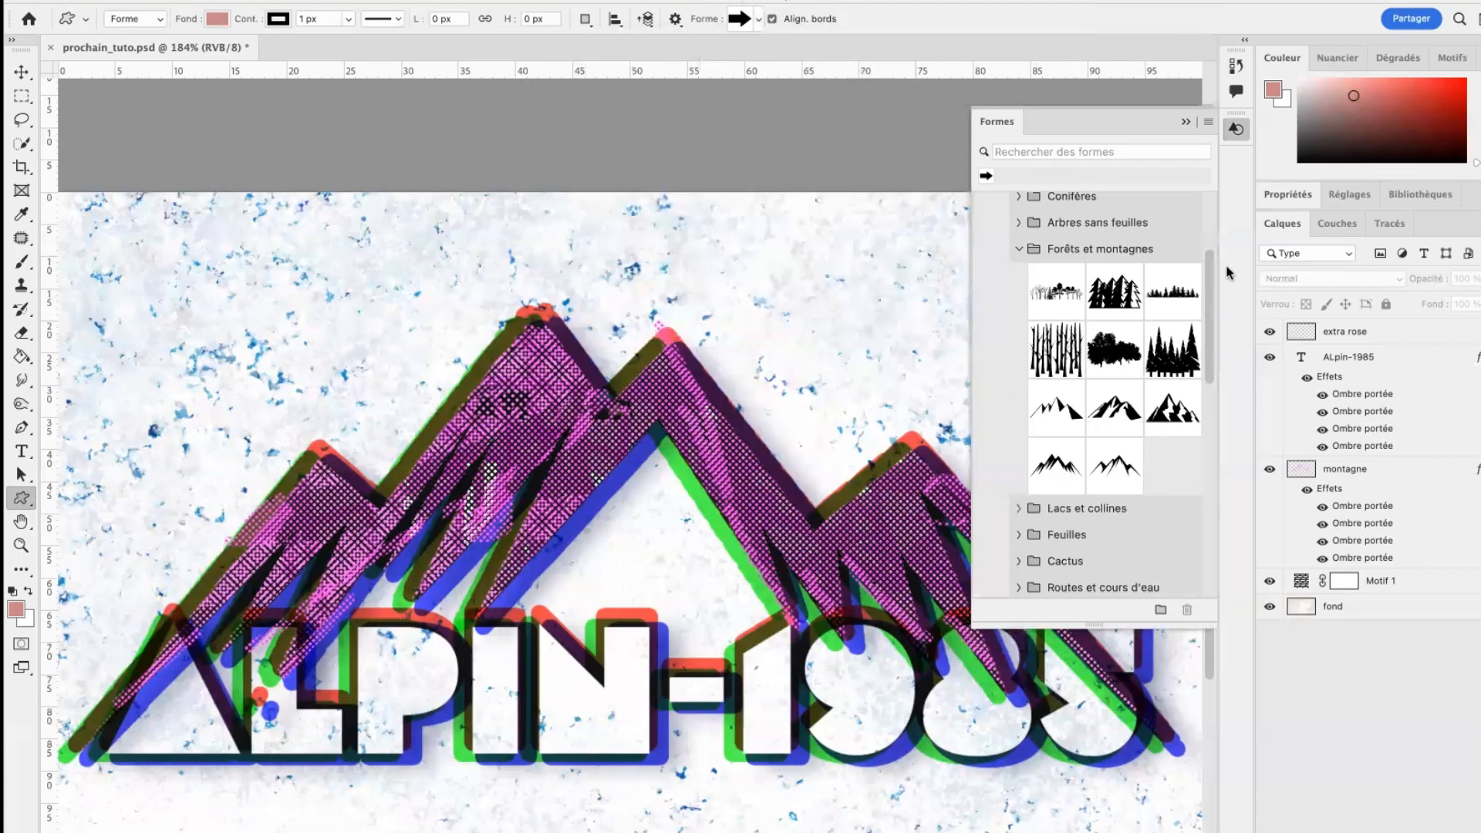
scroll(1205, 303, "up", 5)
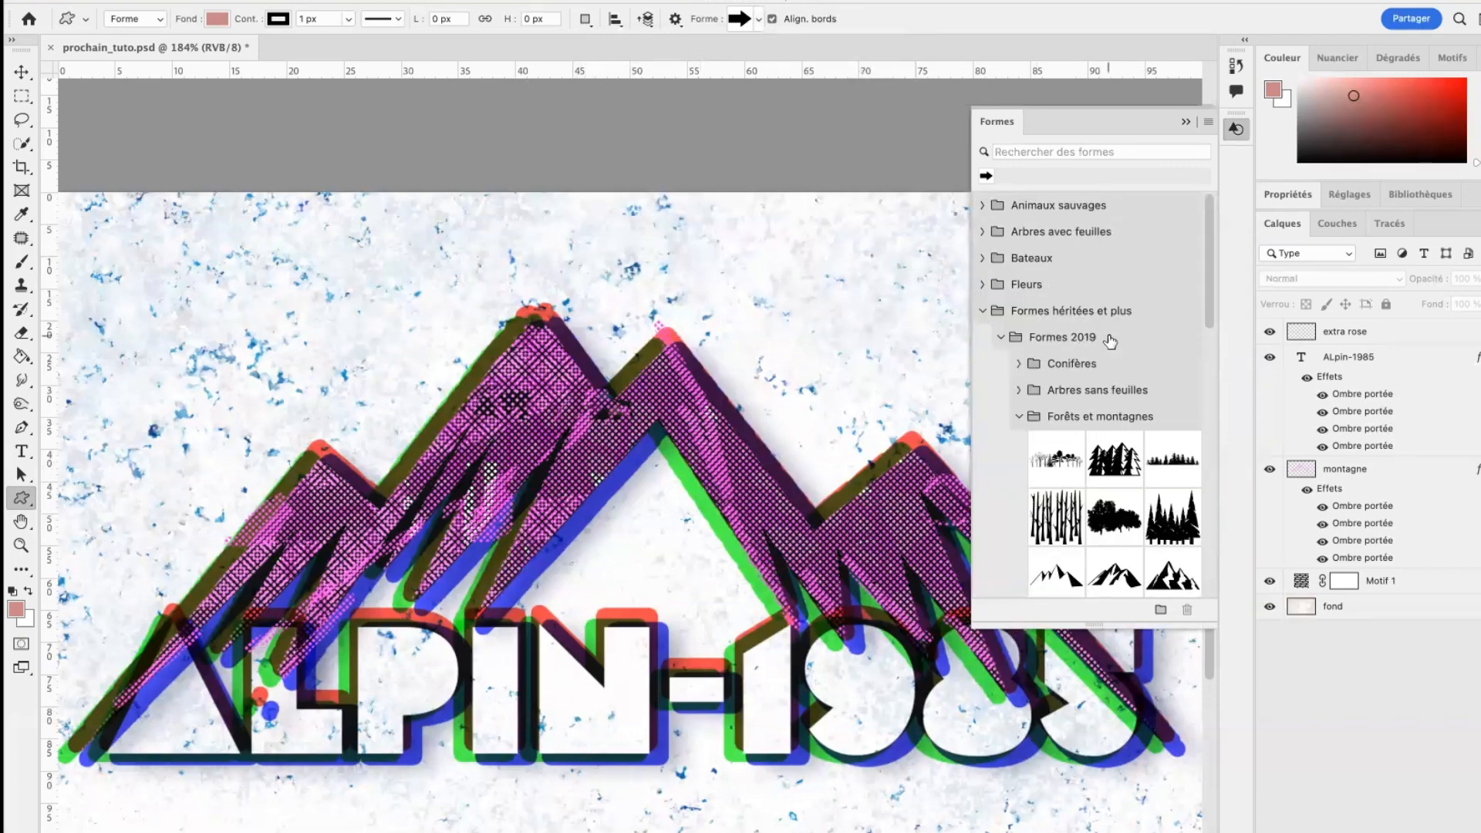
In a new blank document, draw the jagged mountain range shape from Forêts et montagnes at about 681 × 305 px
left_click(1208, 123)
left_click(27, 269)
left_click(135, 20)
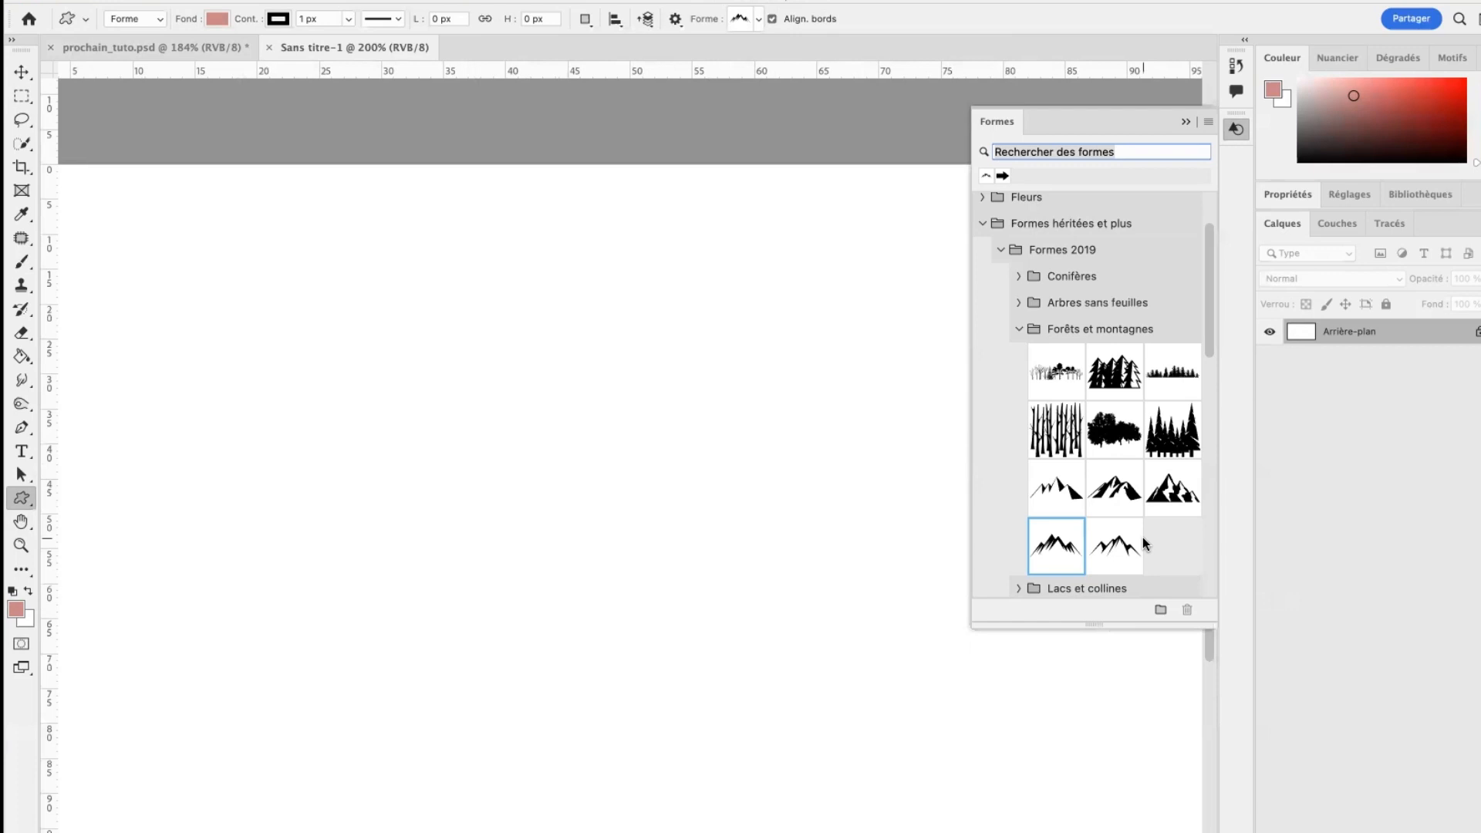
left_click_drag(16, 499, 90, 578)
left_click_drag(348, 357, 964, 746)
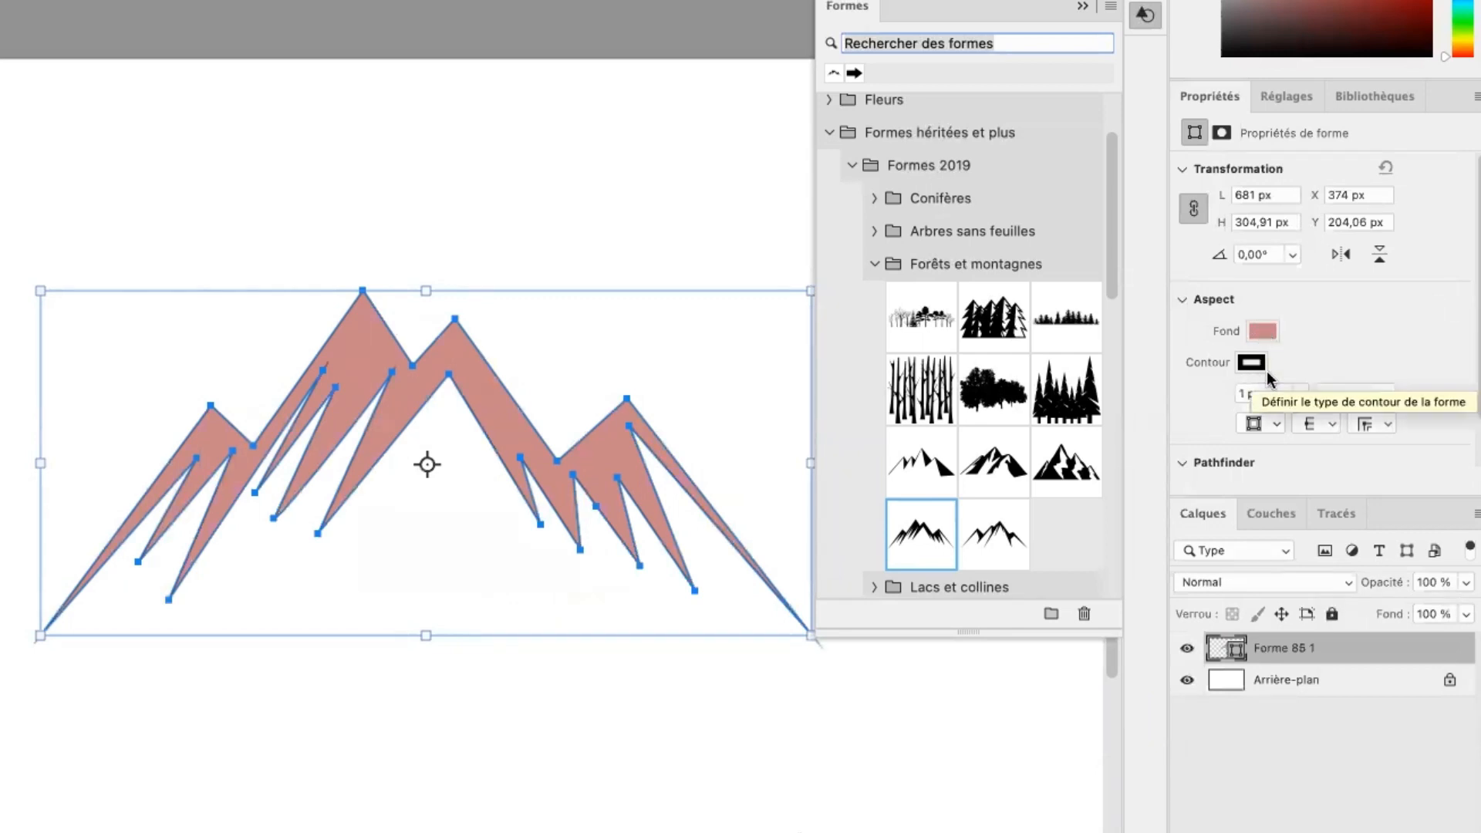
Fill the mountain shape with the muted dark green from the recently used colours and remove its outline
left_click(1254, 361)
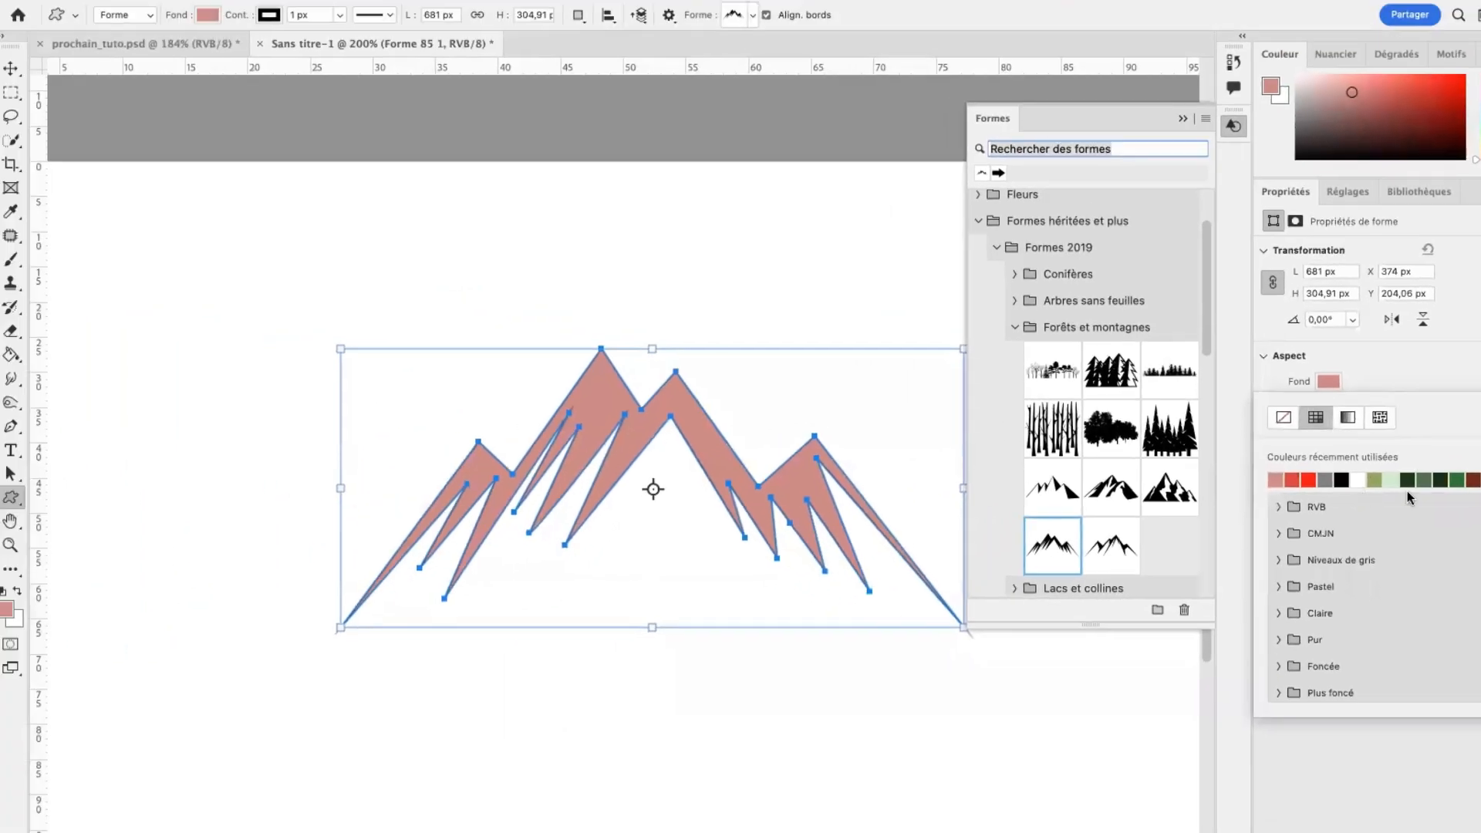
left_click(1424, 481)
left_click(1411, 376)
left_click(1321, 408)
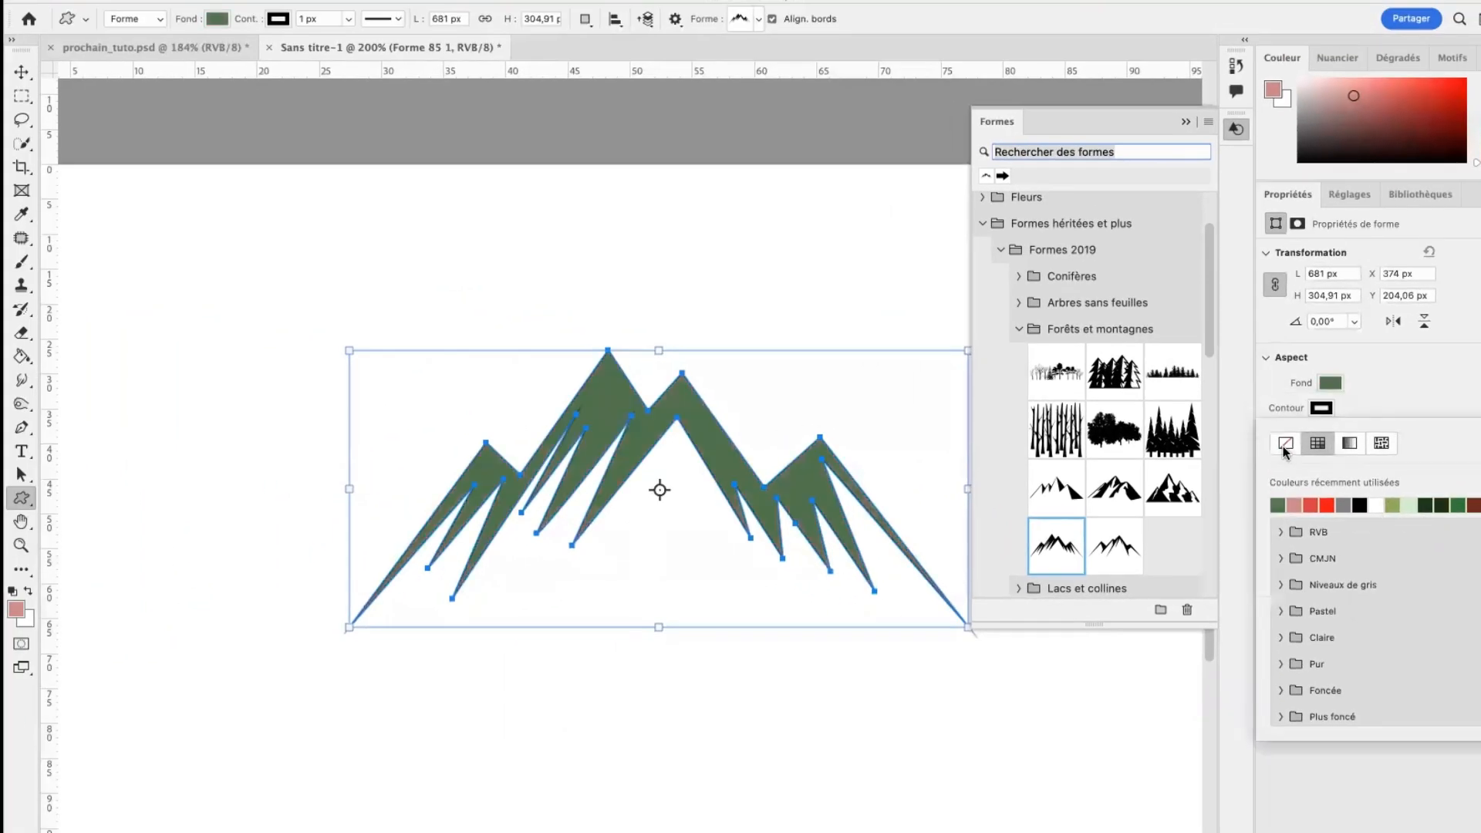
left_click(1285, 444)
left_click(1393, 411)
left_click(1273, 152)
left_click(1376, 690)
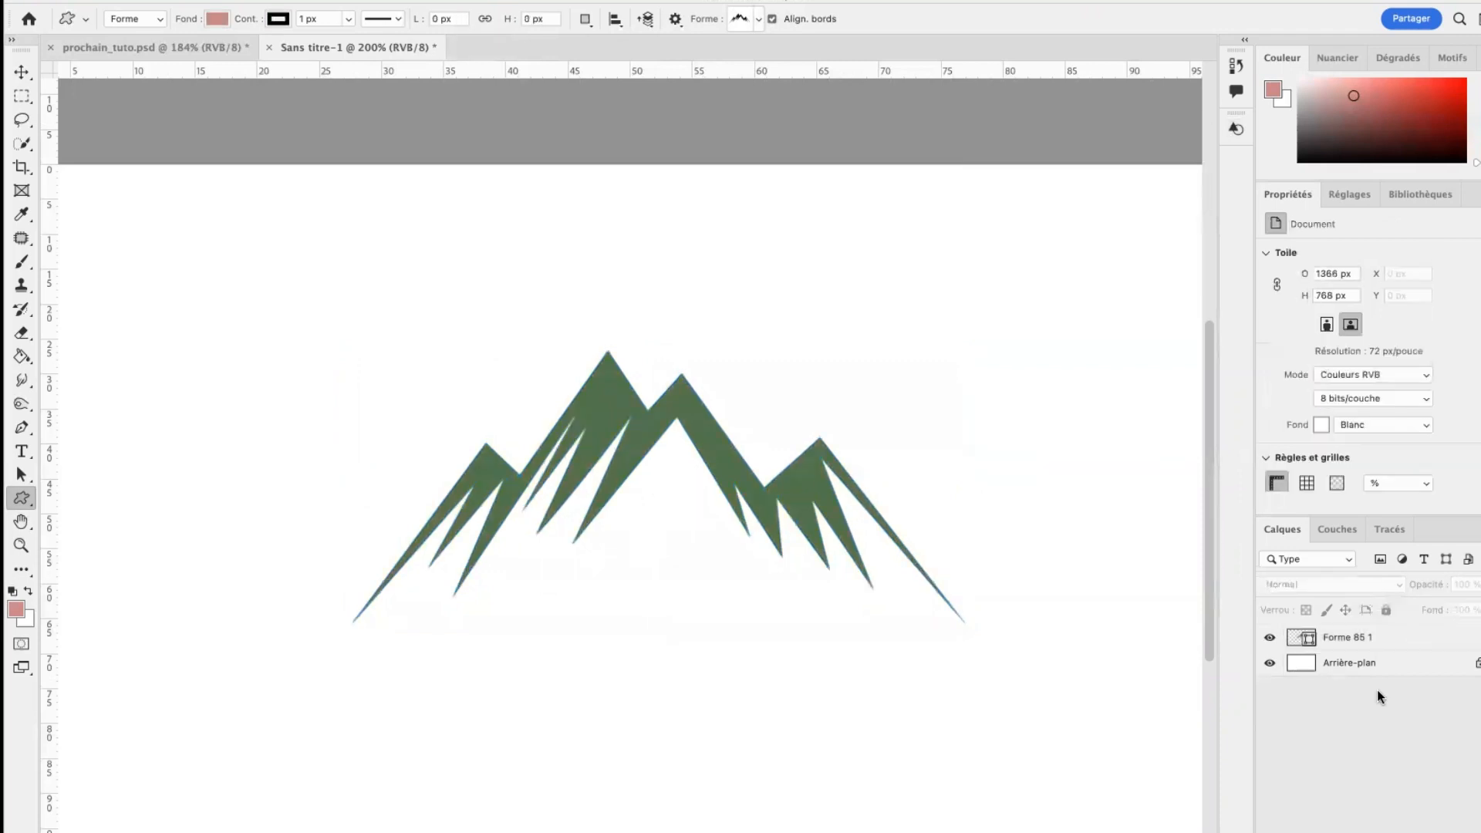
Add a drop shadow (Ombre portée) layer style to the mountain shape layer Forme 85 1
left_click(1364, 638)
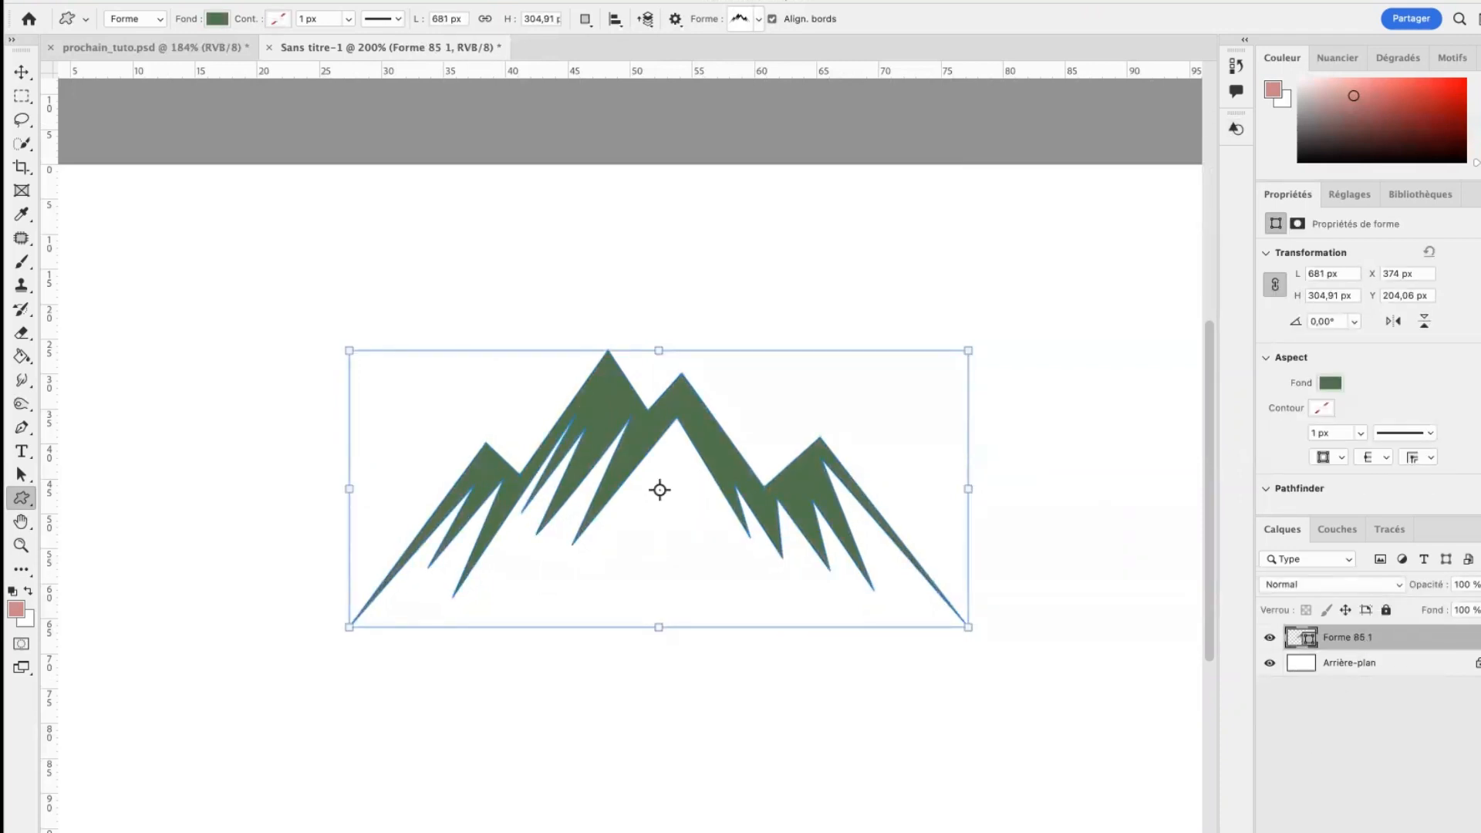
left_click(251, 1)
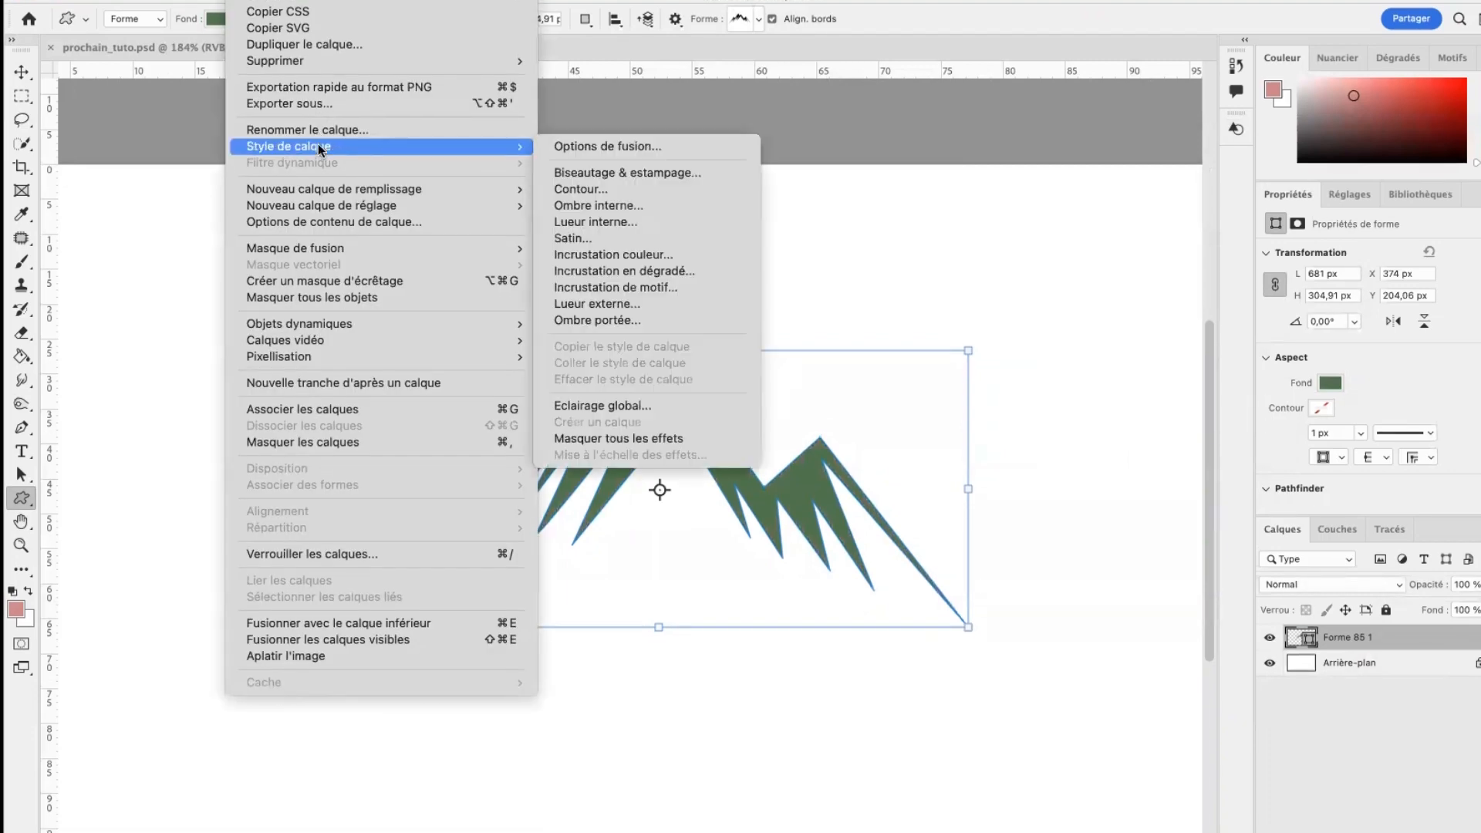
left_click(254, 1)
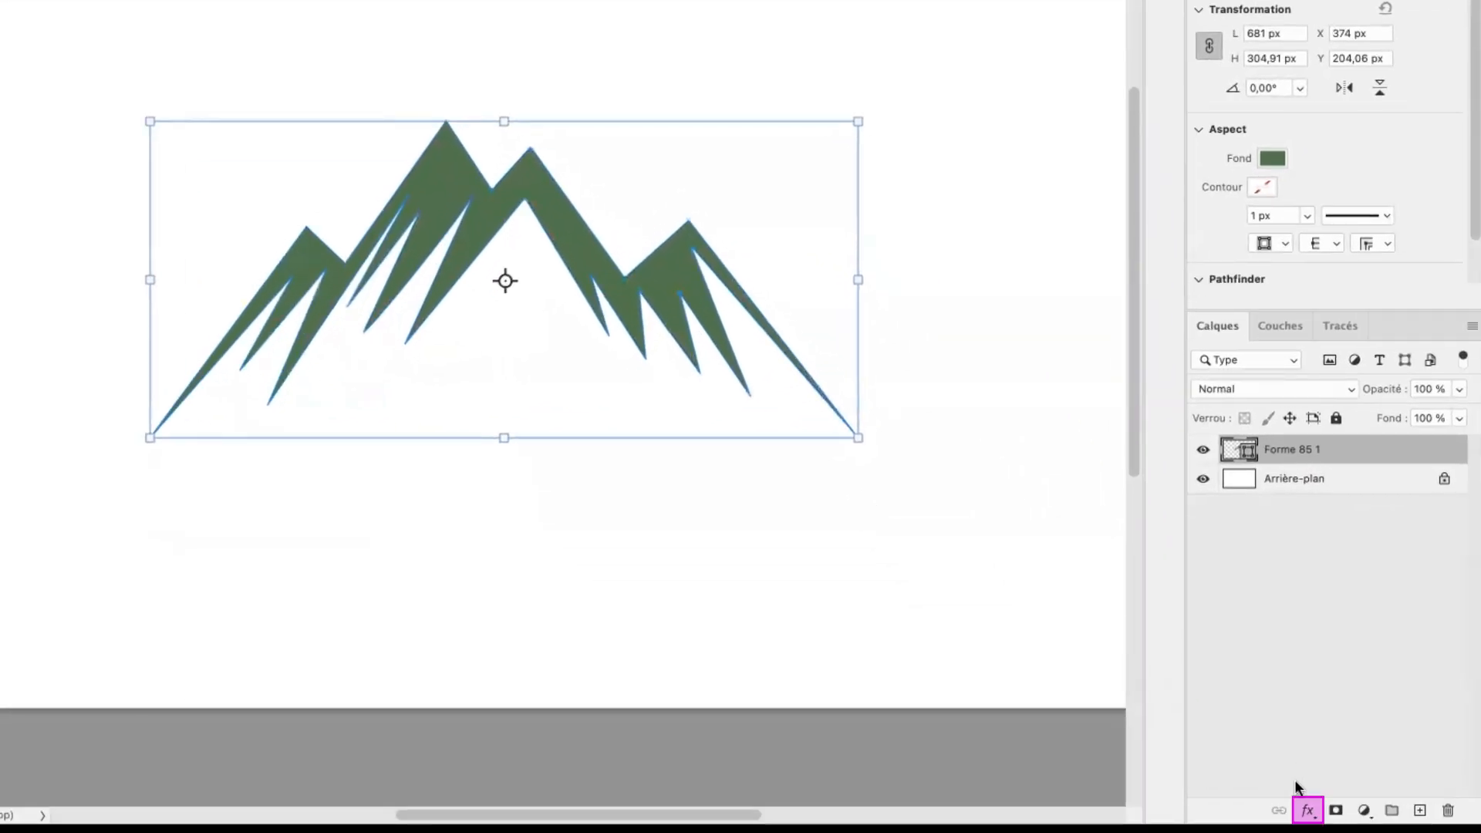
left_click(1307, 810)
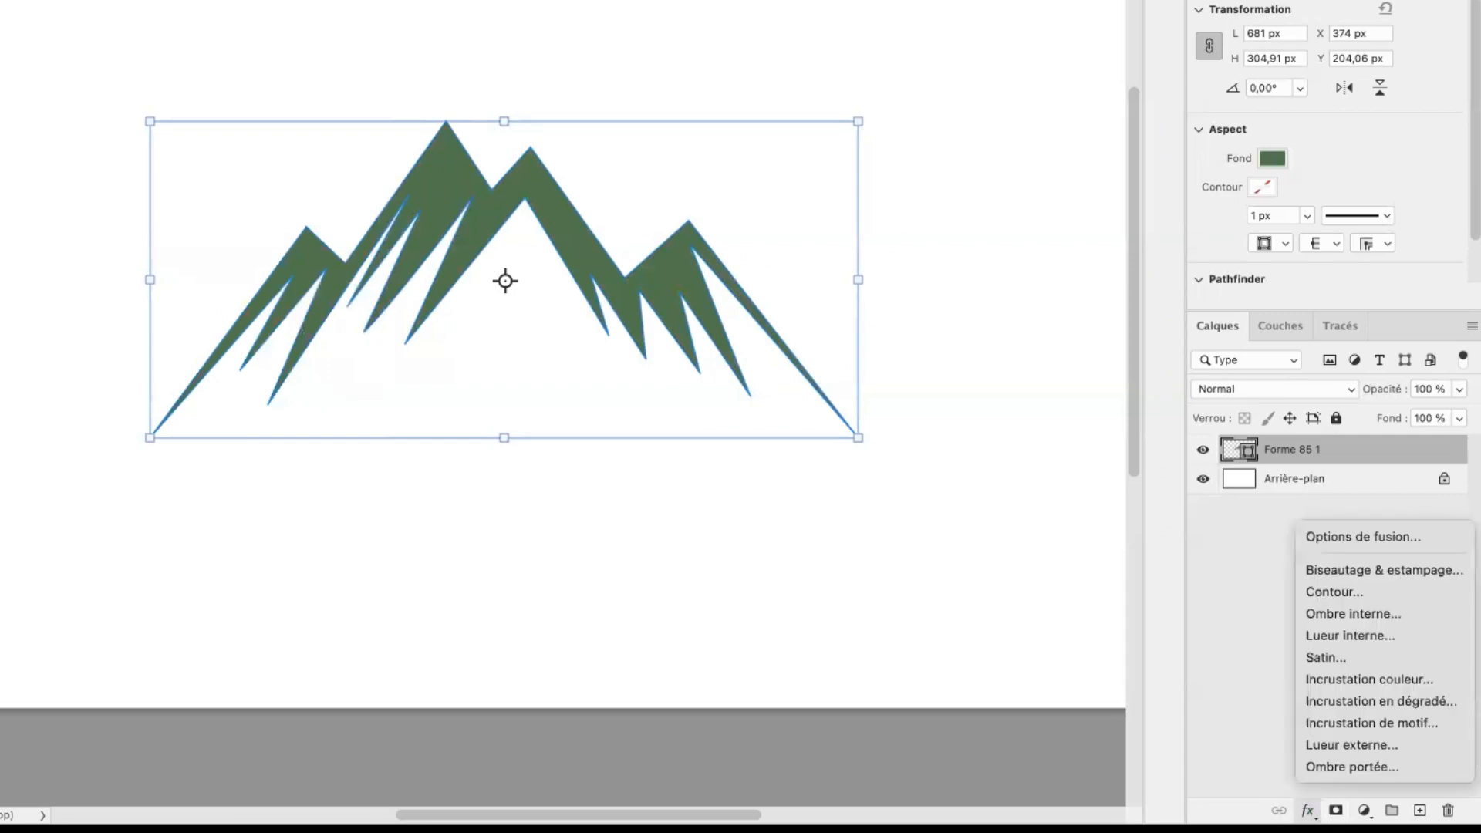
left_click(1363, 765)
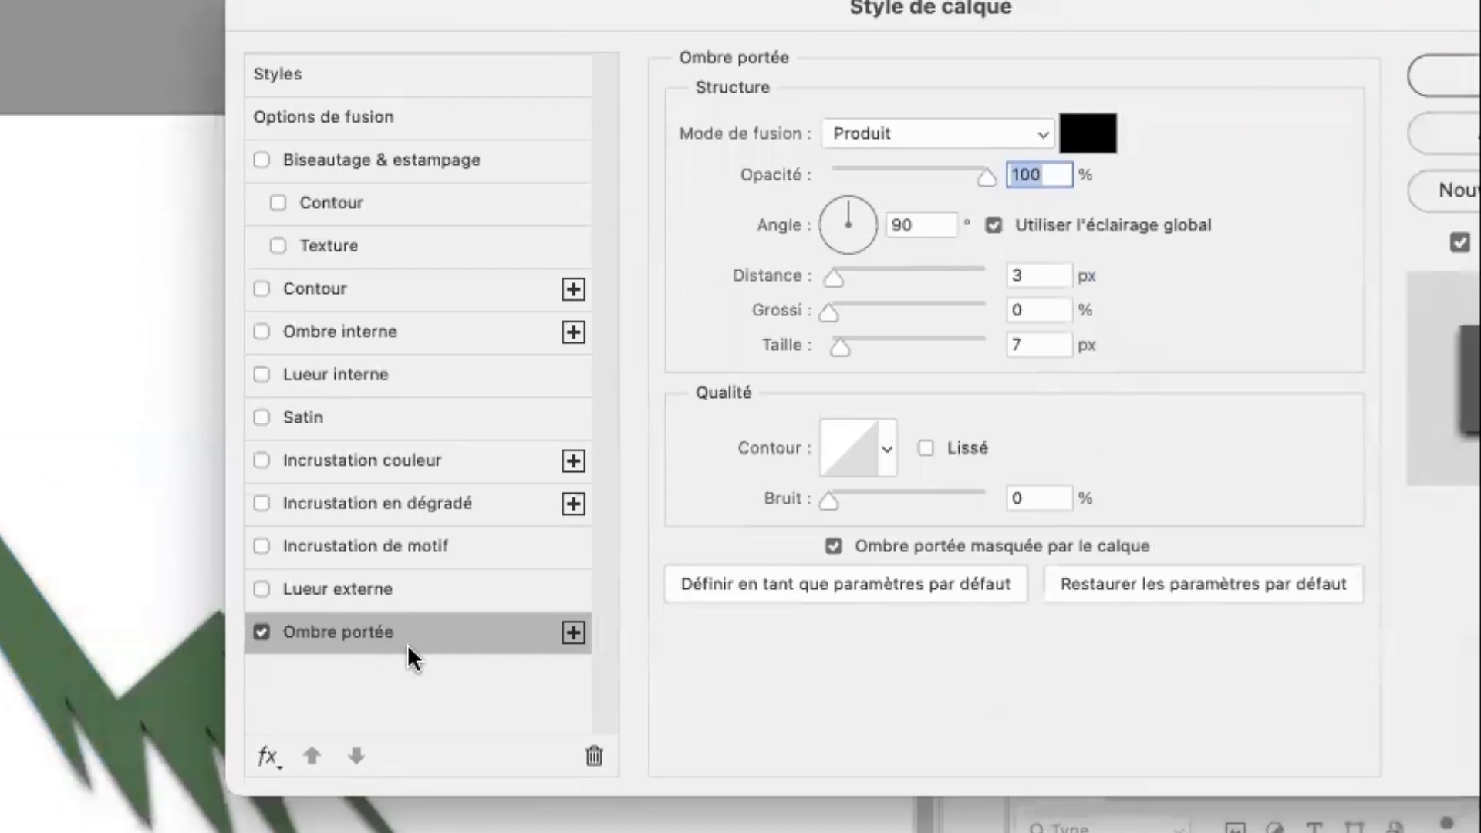
Set the drop shadow's colour to pure red, RGB 255, 0, 0
left_click(1072, 148)
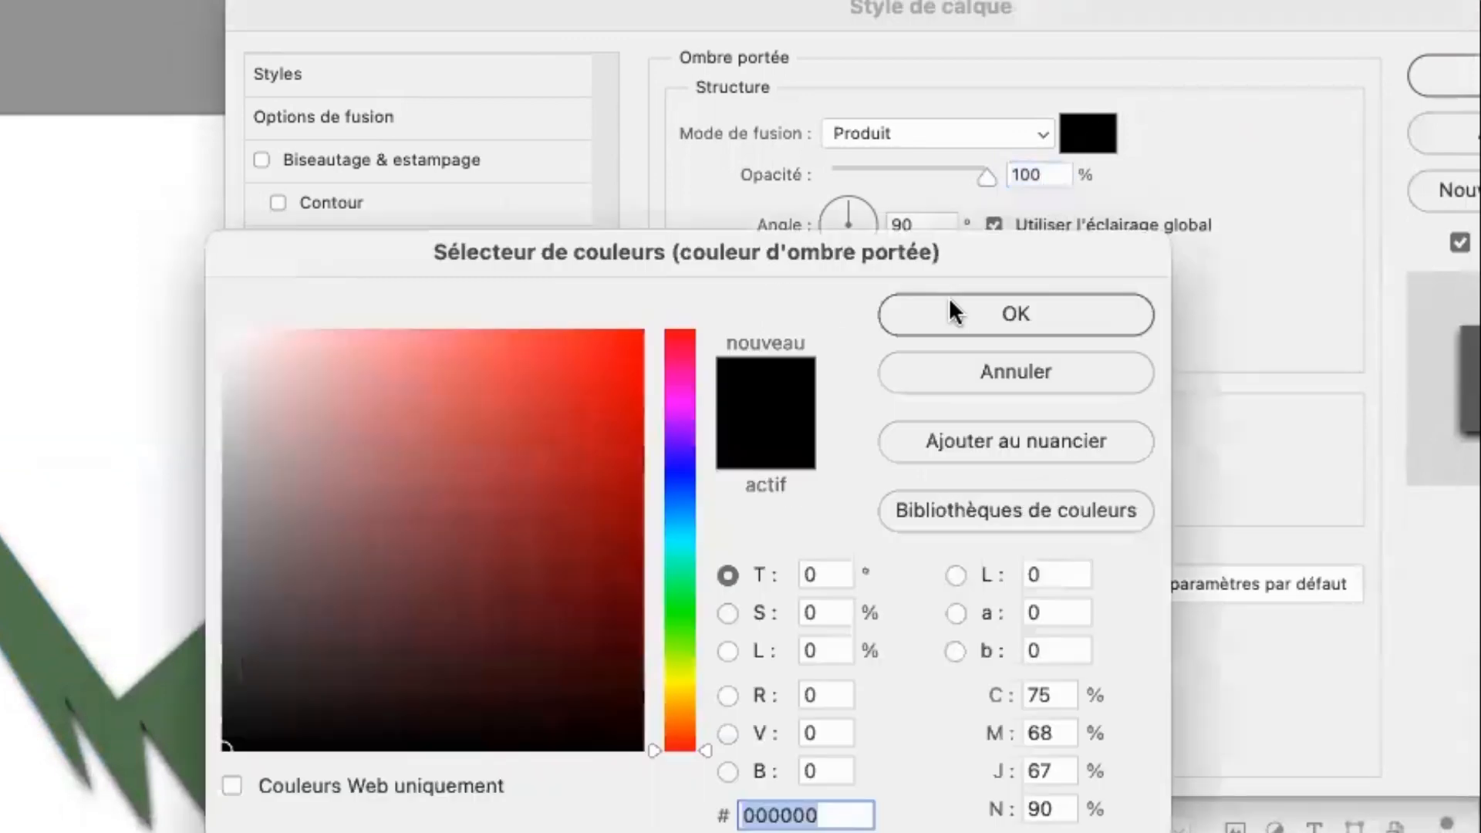
left_click(830, 695)
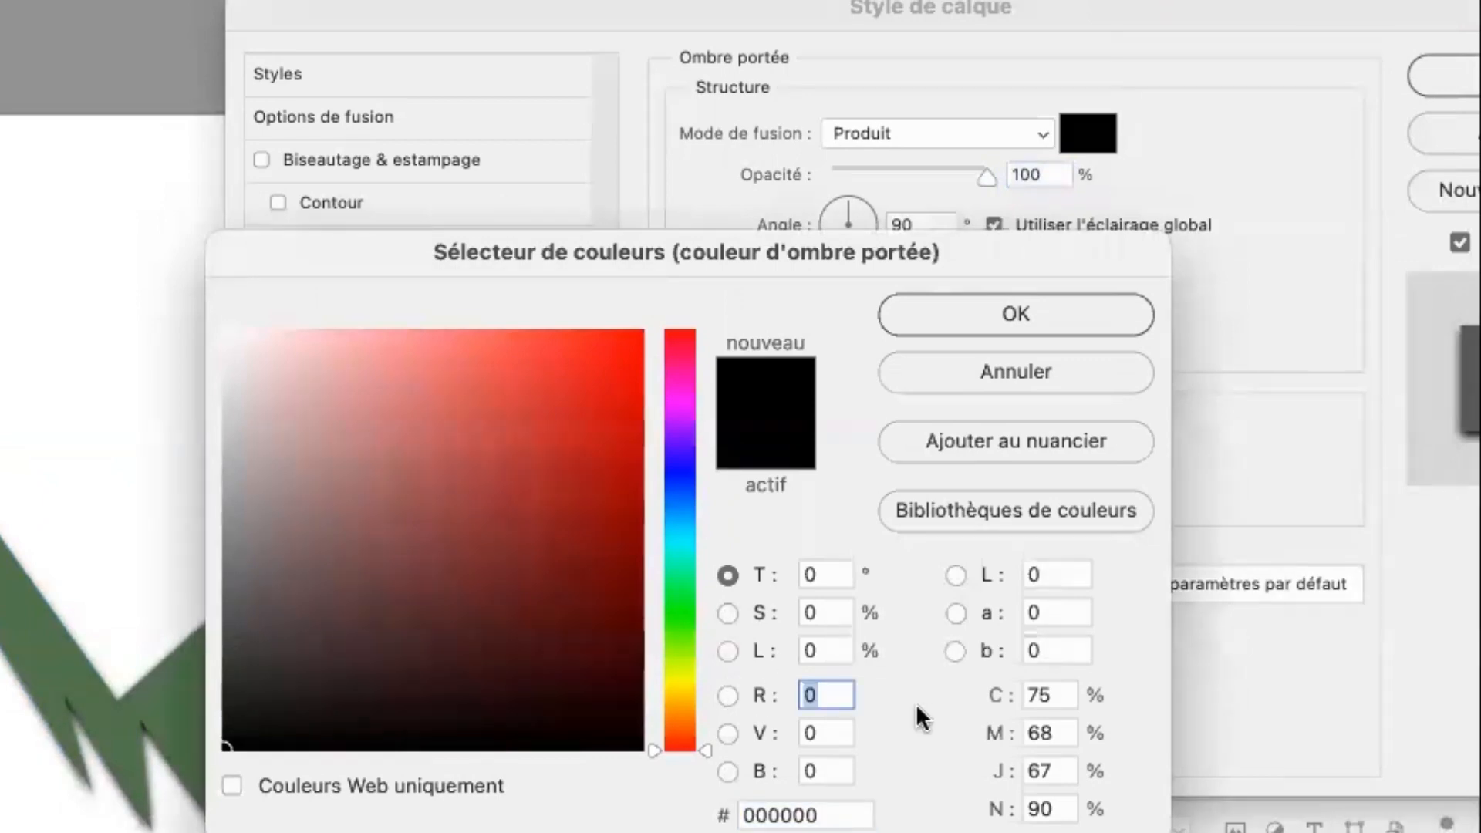
type("255")
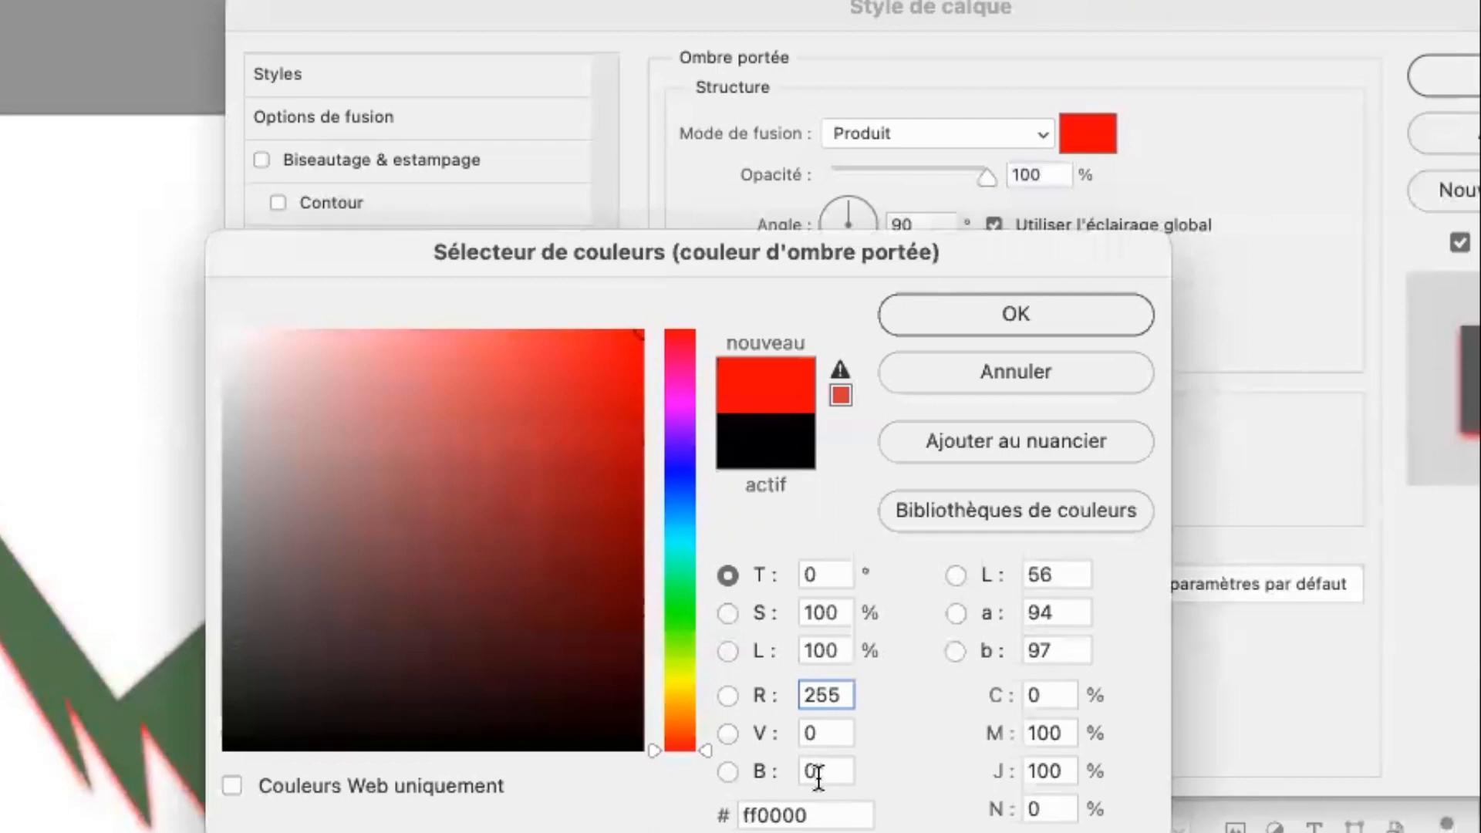
left_click(974, 314)
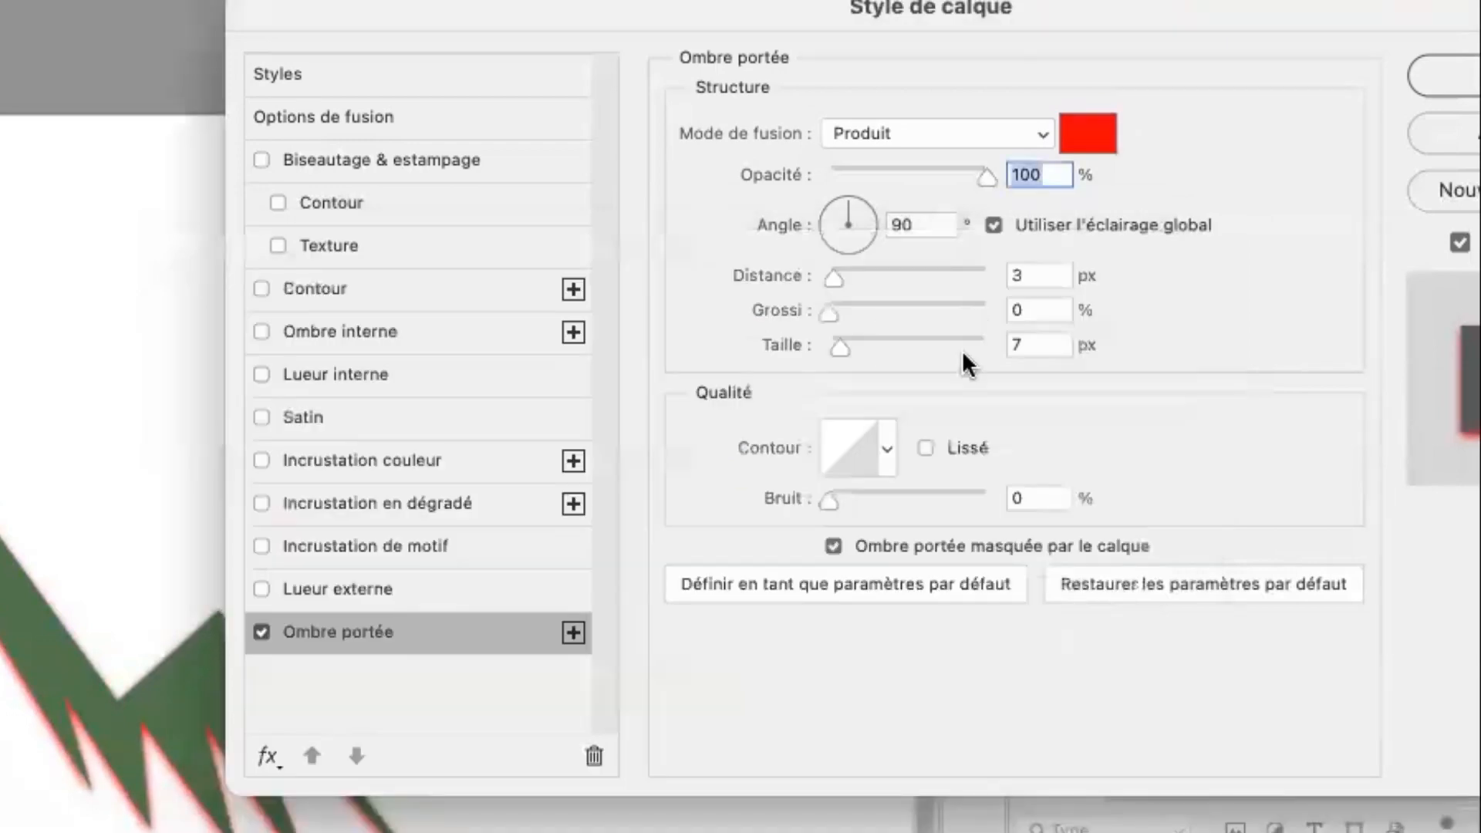
Add a second drop shadow instance and colour it pure green, RGB 0, 255, 0
left_click(572, 632)
left_click(1089, 142)
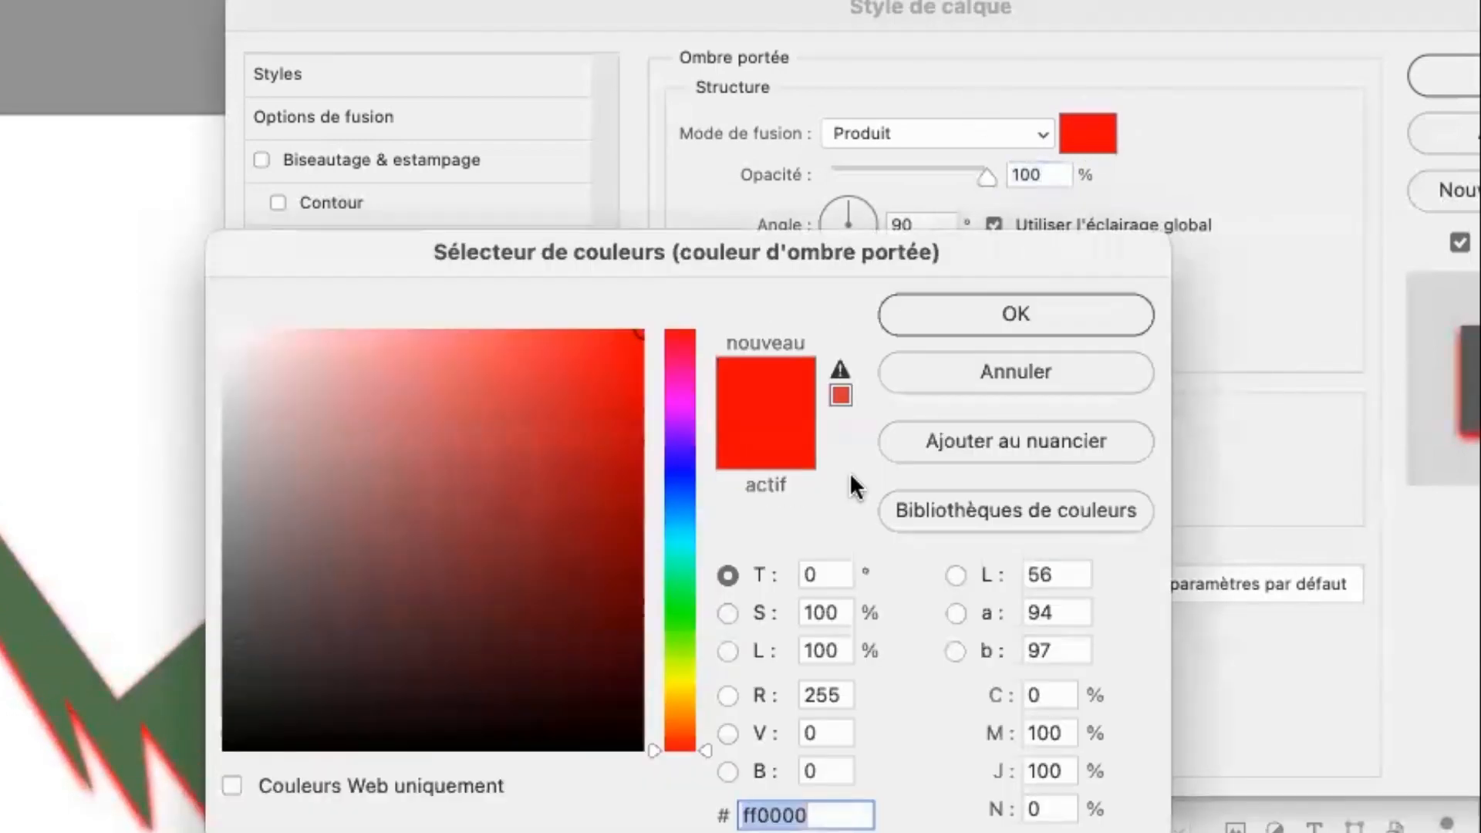
double_click(831, 691)
type("0")
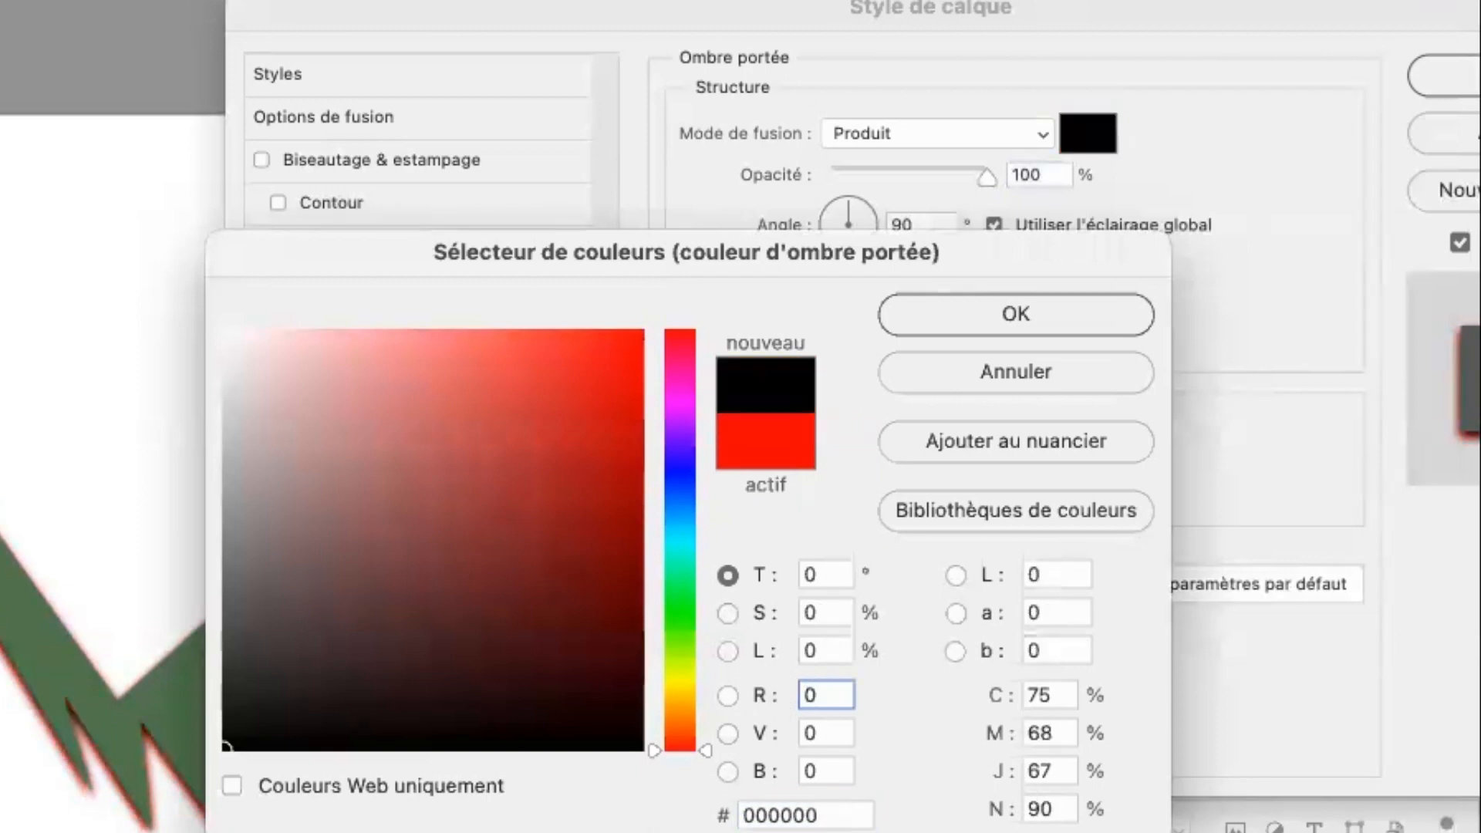
double_click(818, 733)
type("255")
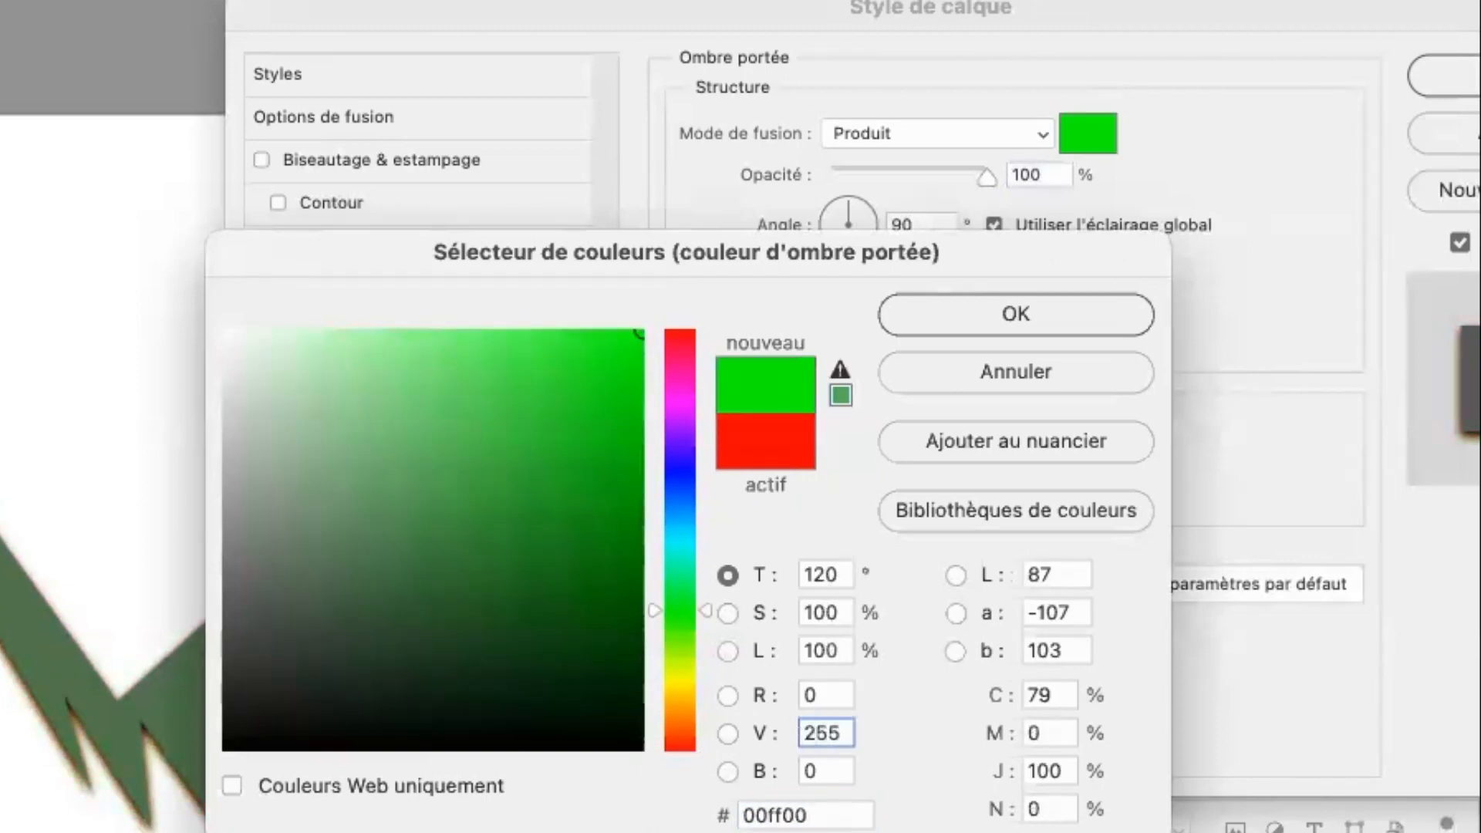
left_click(956, 324)
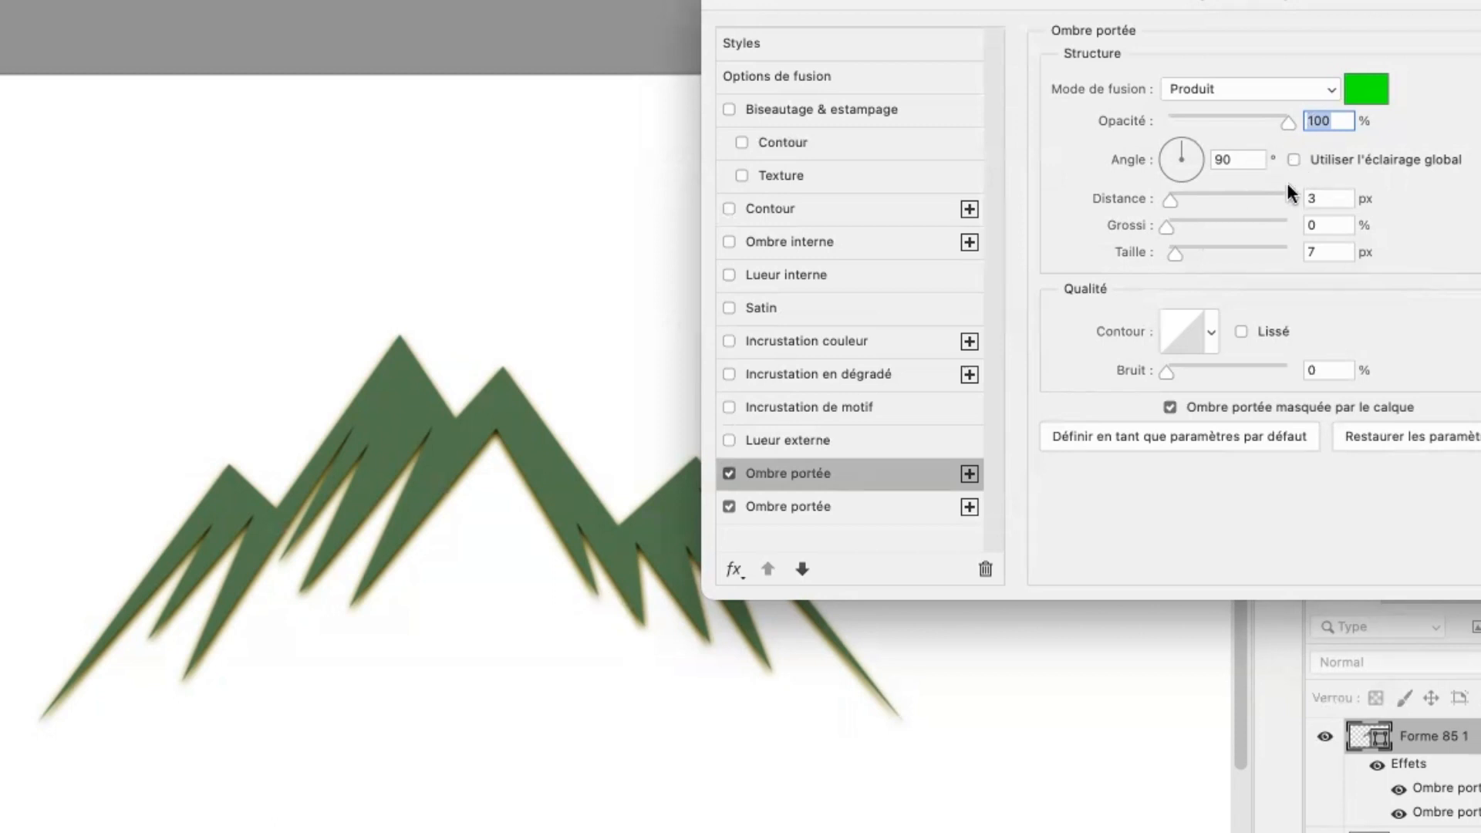
Offset the green shadow by 17 px at a 15° angle, without using global lighting
left_click_drag(1175, 198, 1191, 201)
left_click(1182, 145)
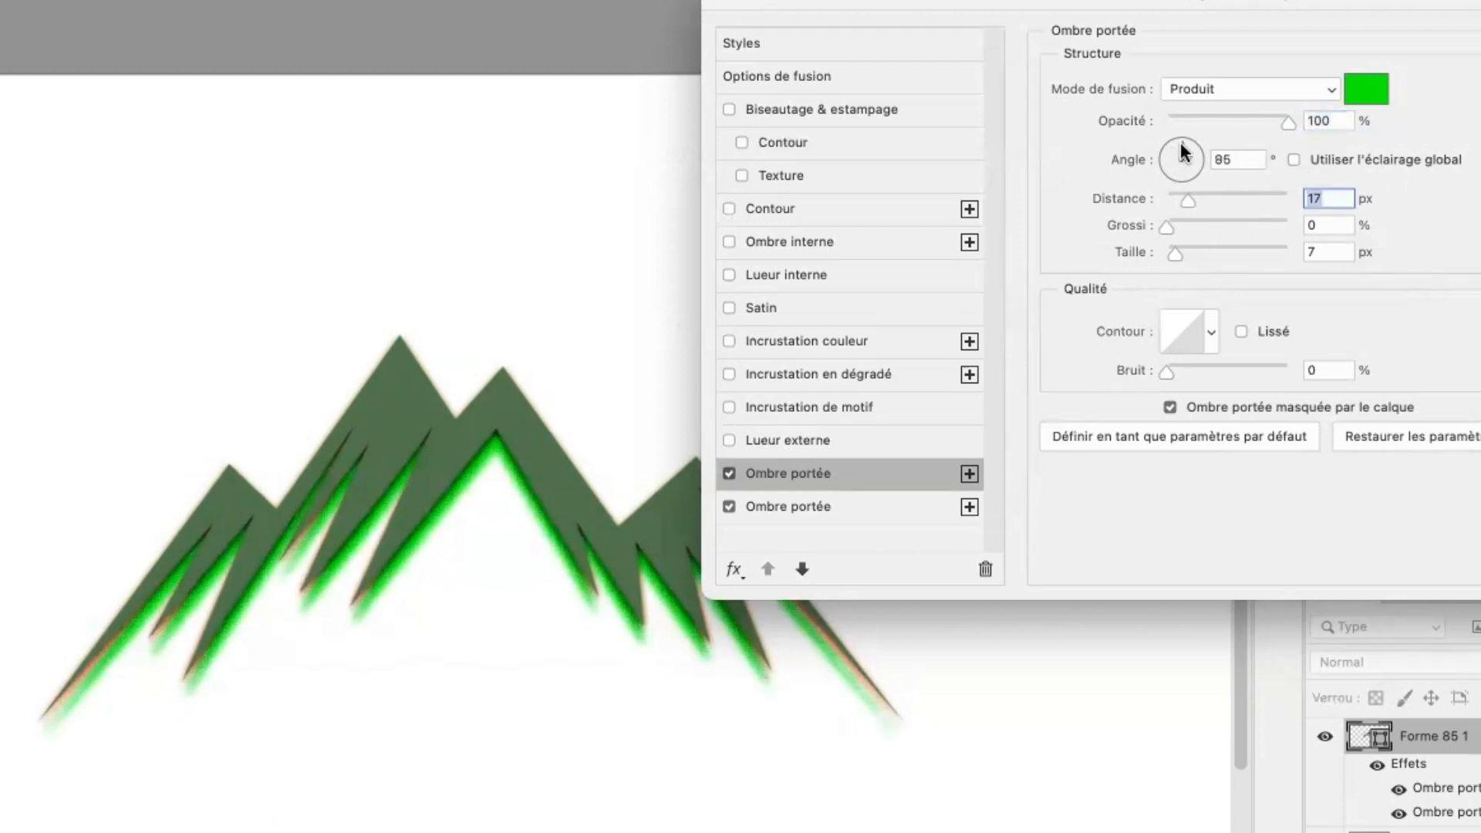
left_click(1191, 155)
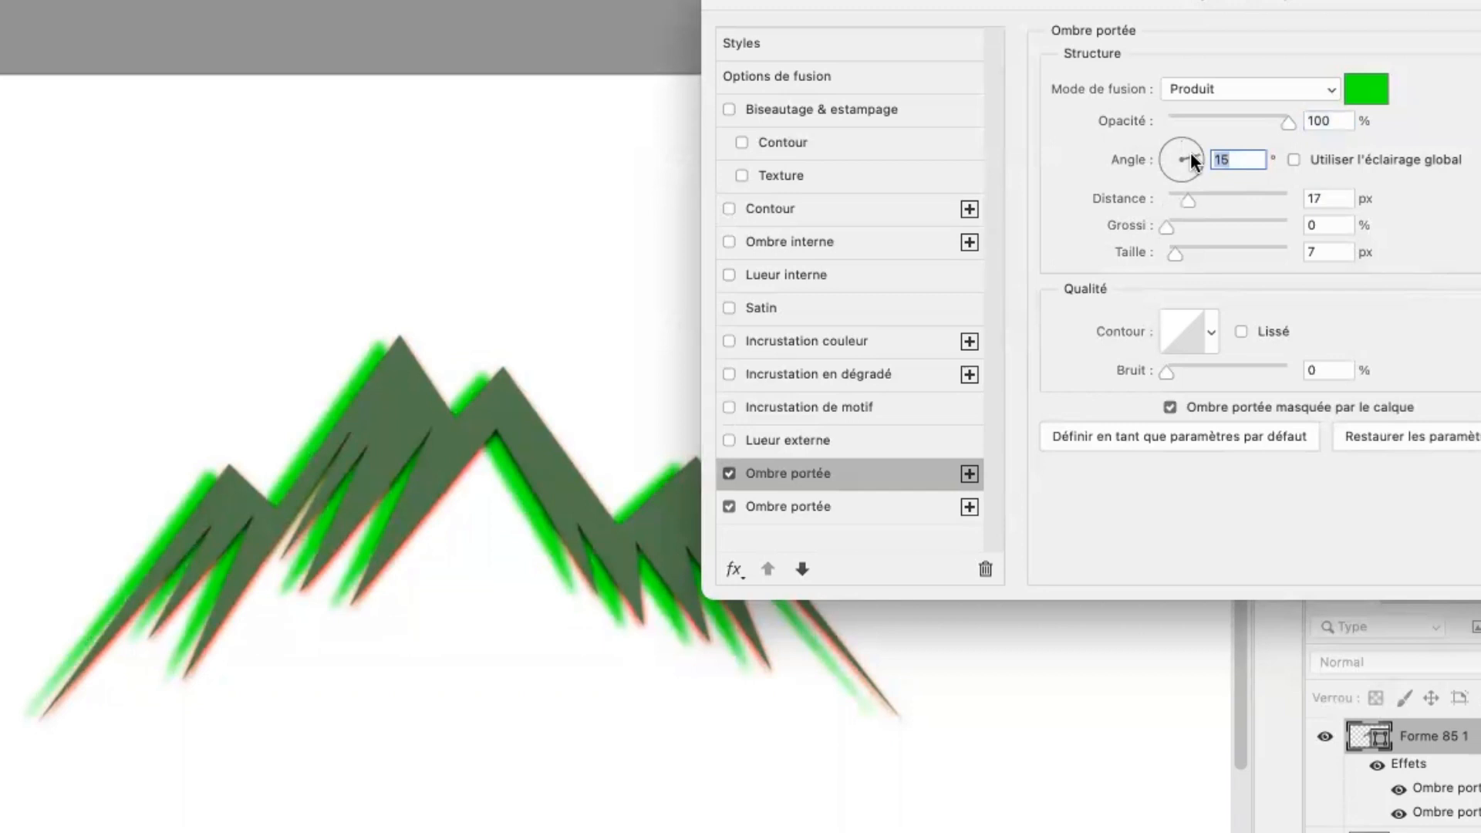
Set the red shadow's angle to 140° and its distance to 12 px
left_click(859, 505)
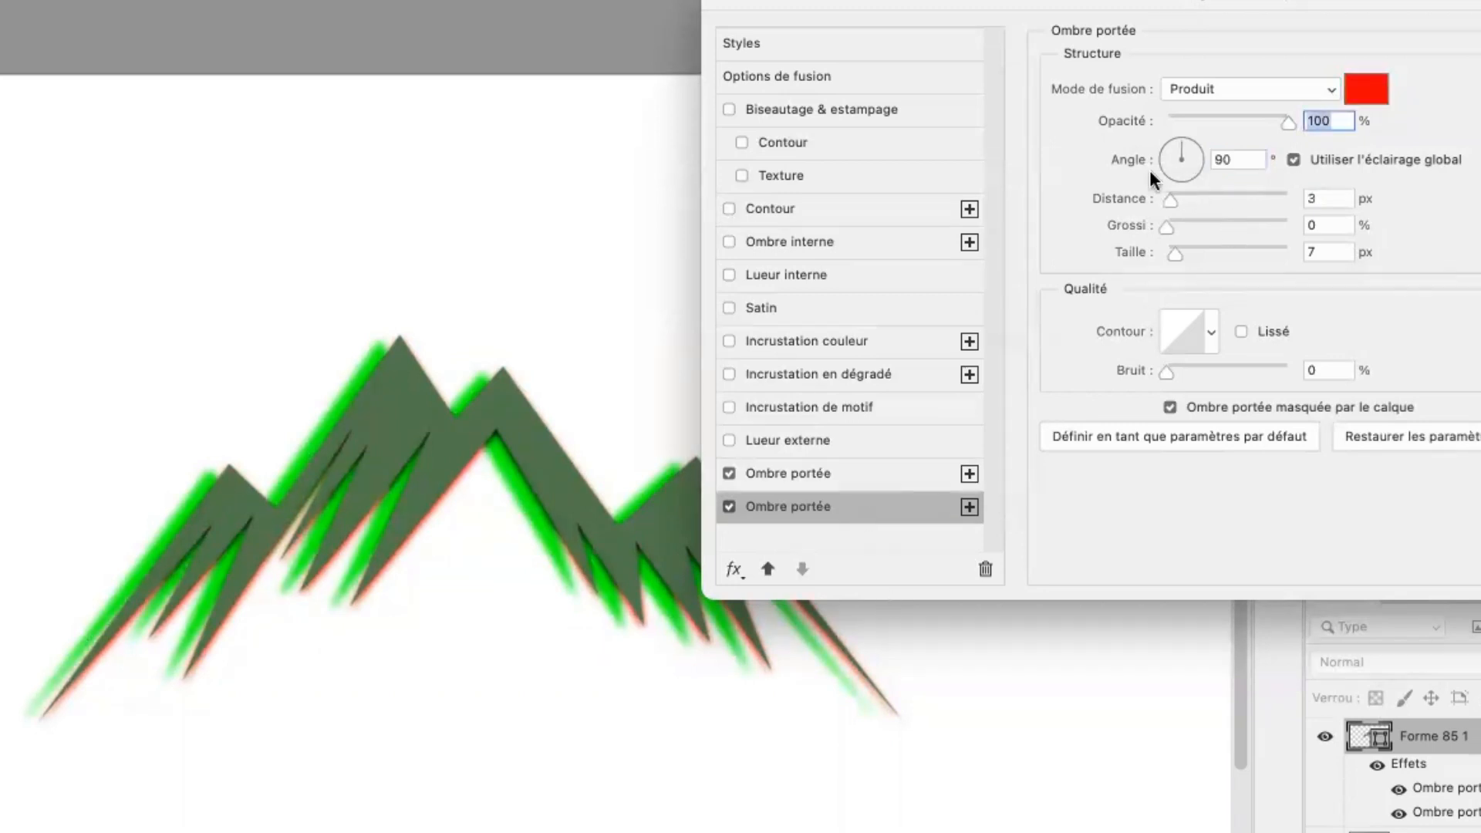
left_click(1169, 148)
left_click_drag(1170, 198, 1181, 197)
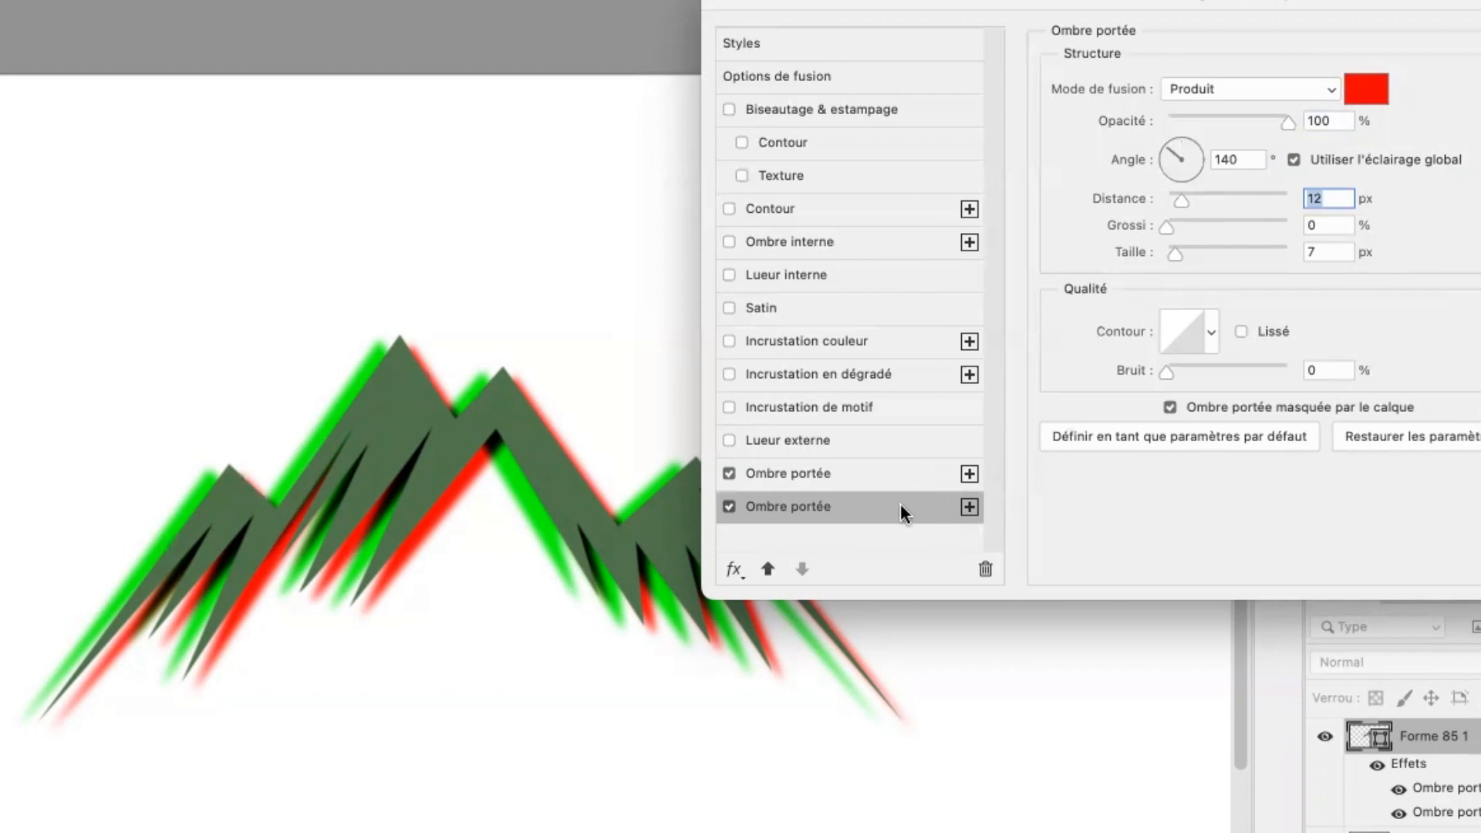
Add a third drop shadow instance from the green one and colour it pure blue, RGB 0, 0, 255
left_click(969, 474)
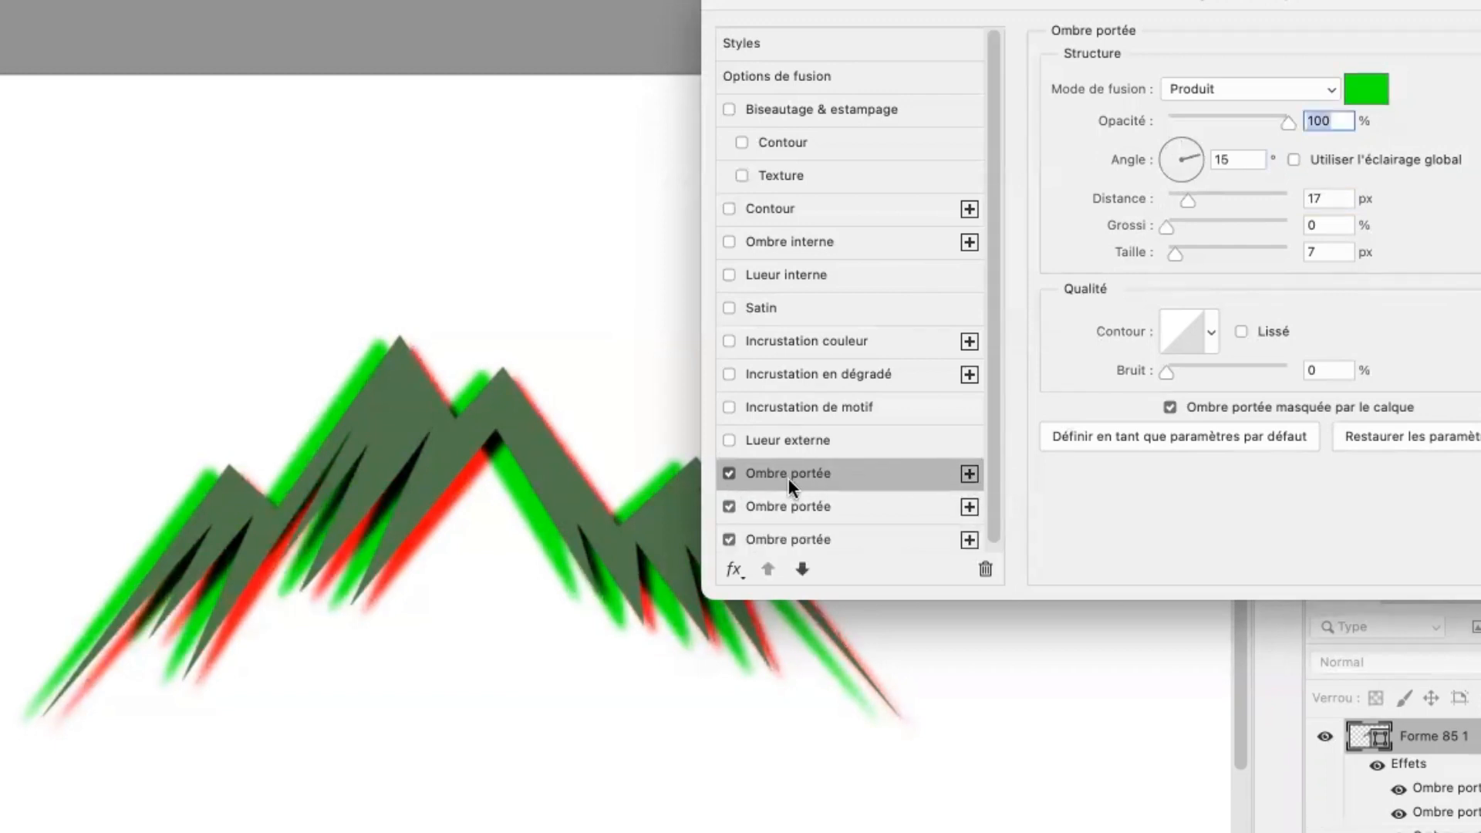
left_click(1366, 89)
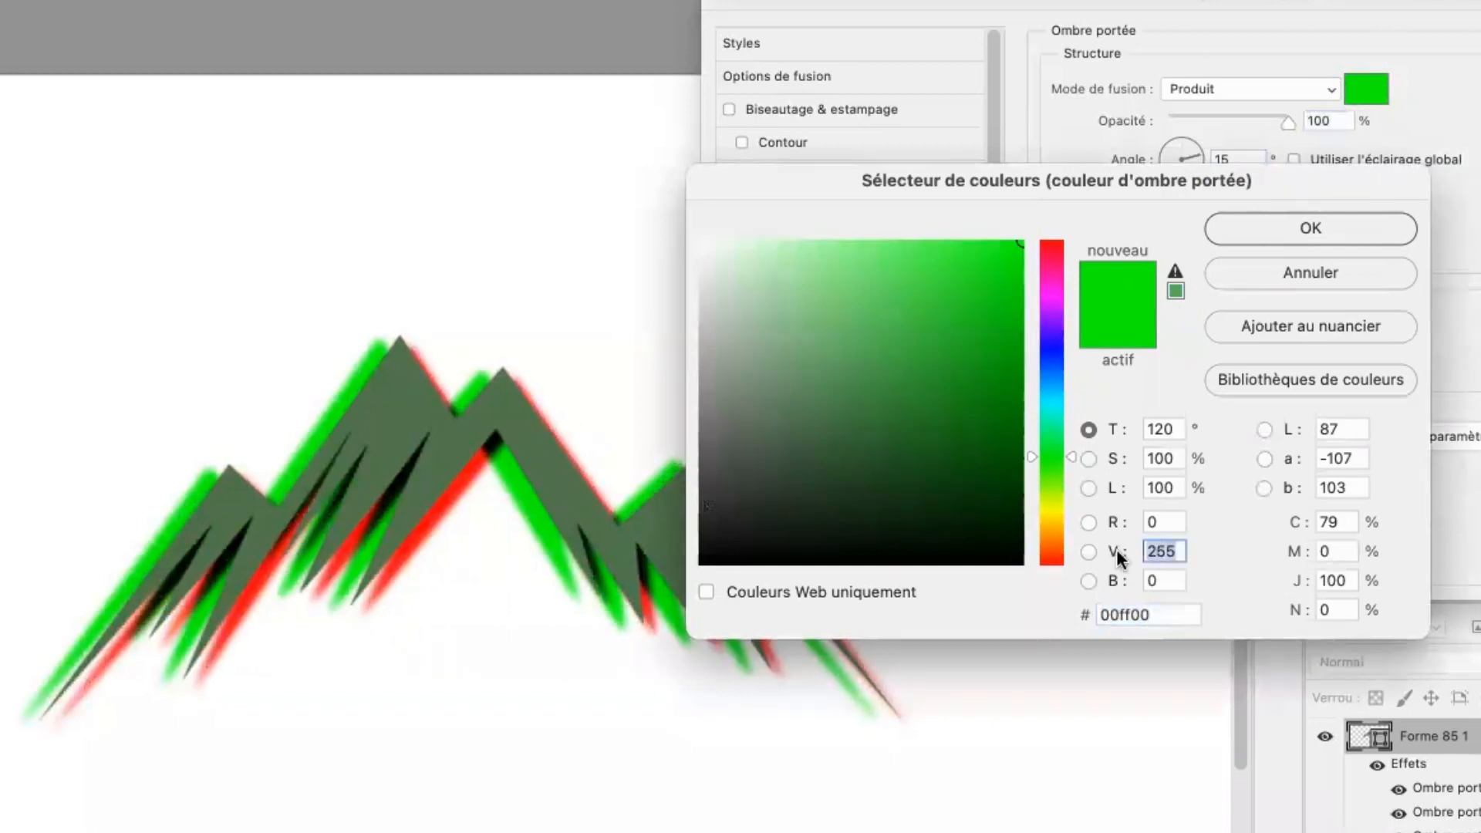
left_click(1163, 550)
type("0")
key("Tab")
type("255")
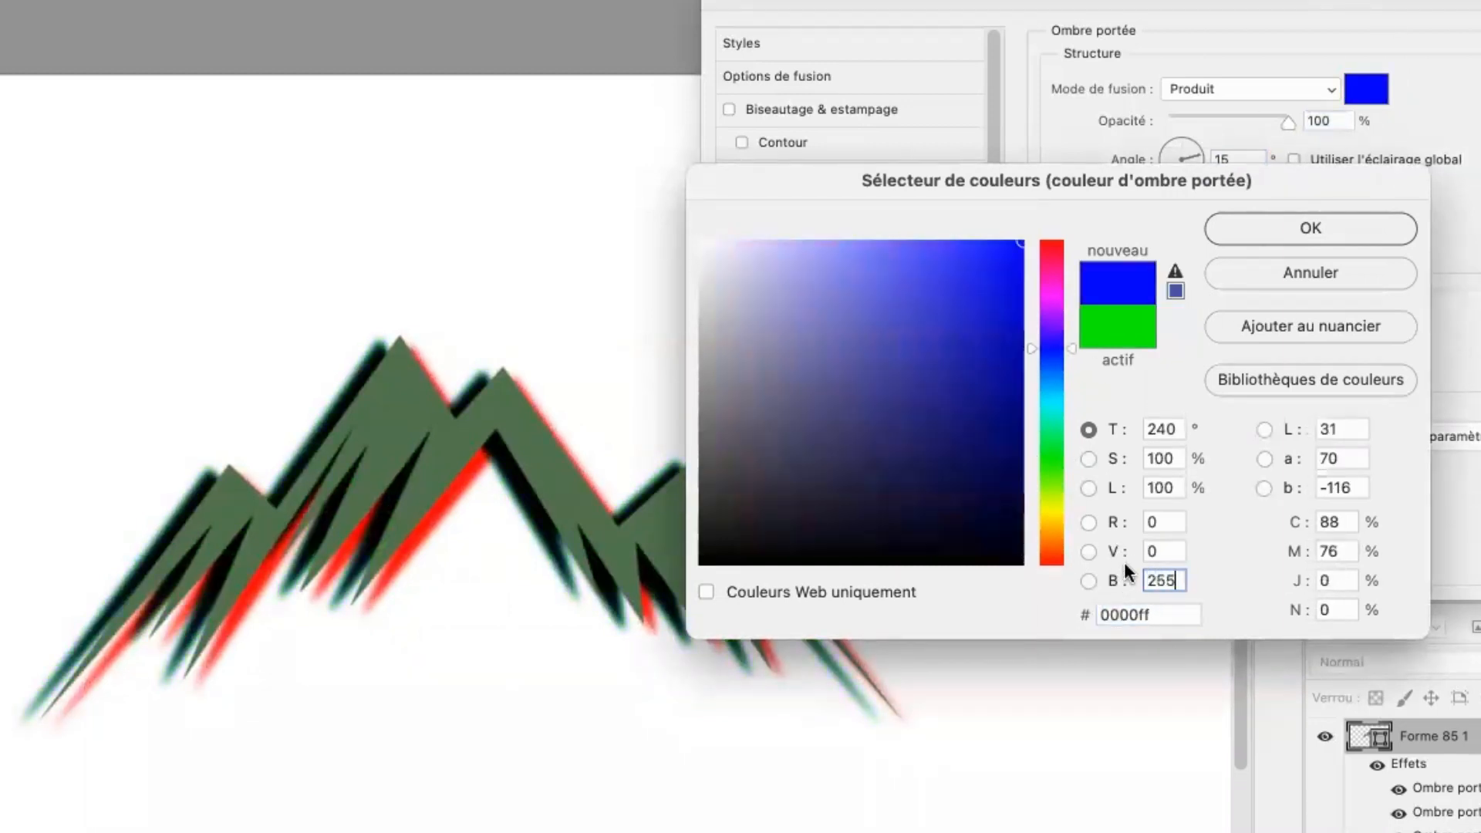
left_click(1311, 227)
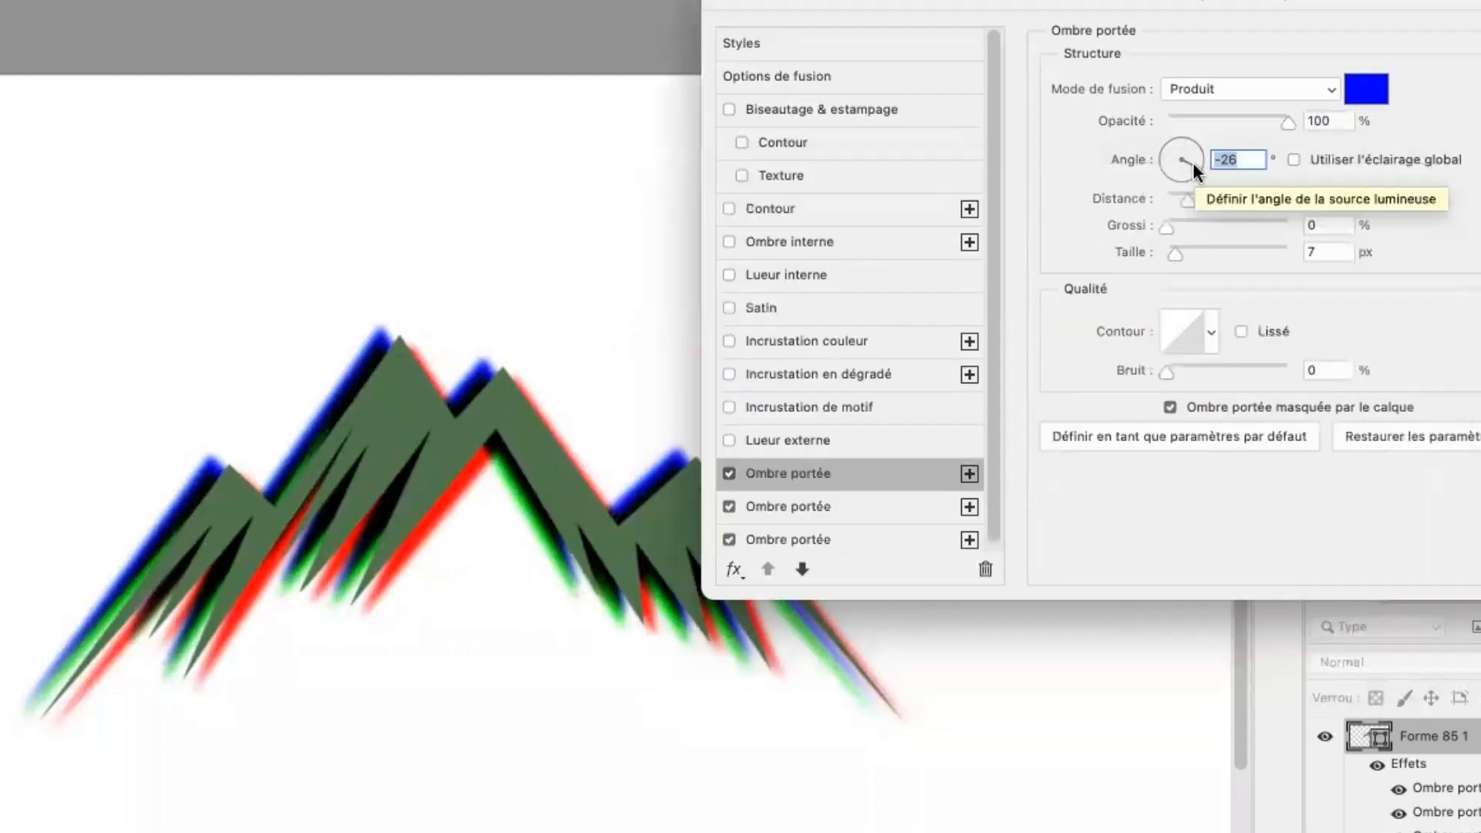
Apply the layer style with the blue shadow angled at -26° and reduce the mountain layer's fill opacity to 0%
left_click(1193, 165)
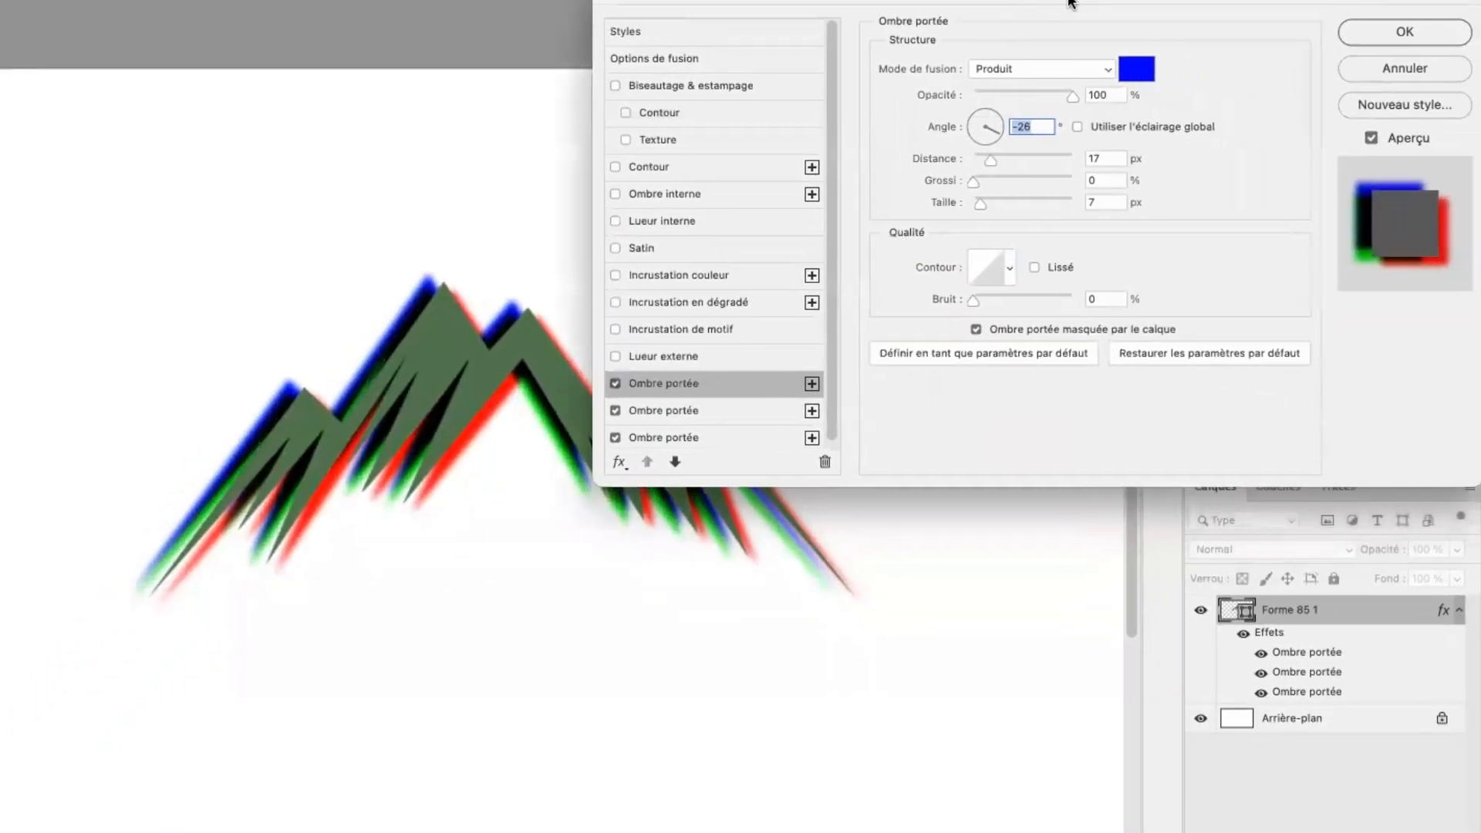
left_click(1349, 31)
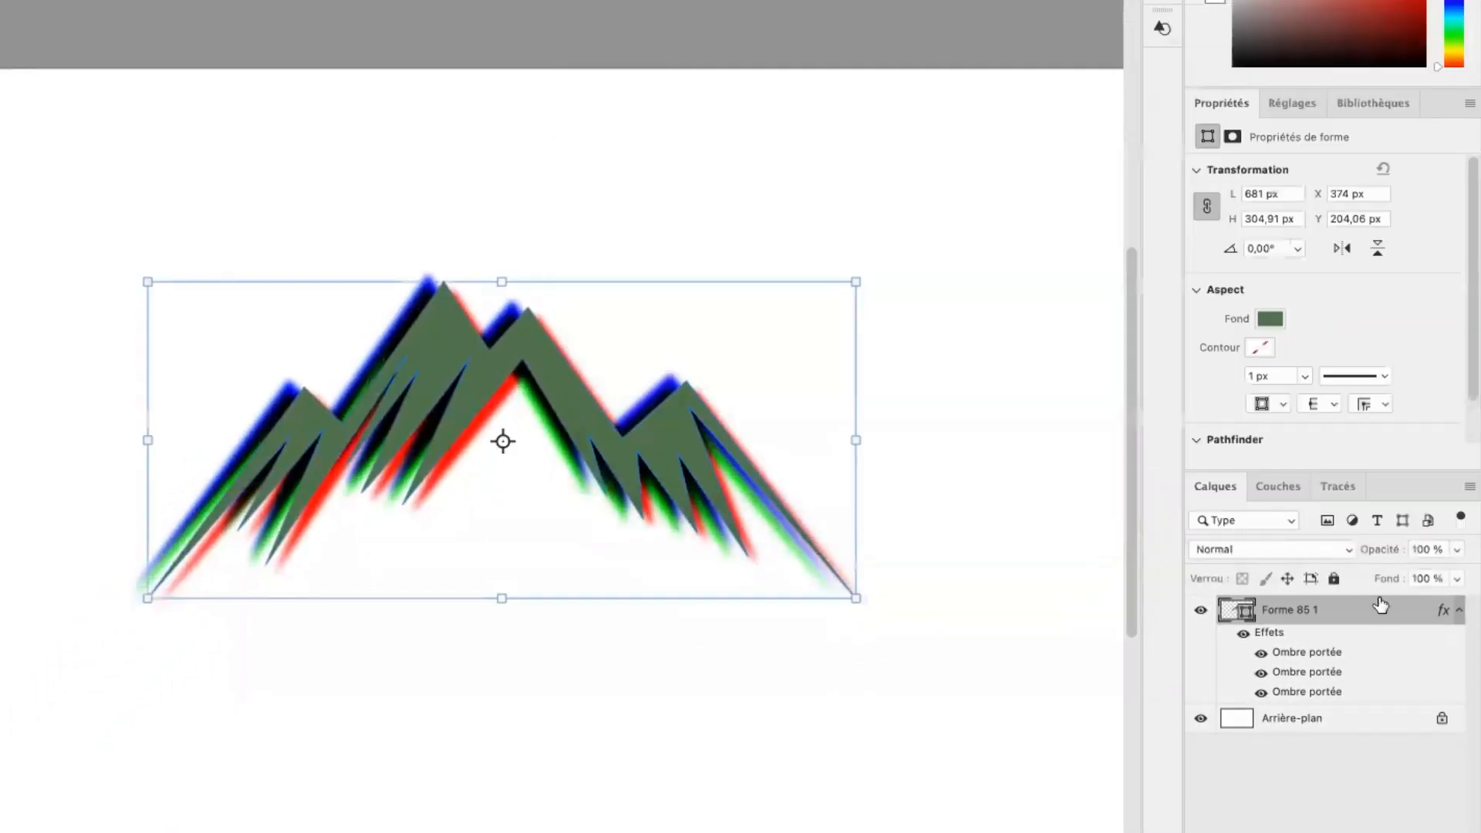
left_click_drag(1457, 578, 1360, 610)
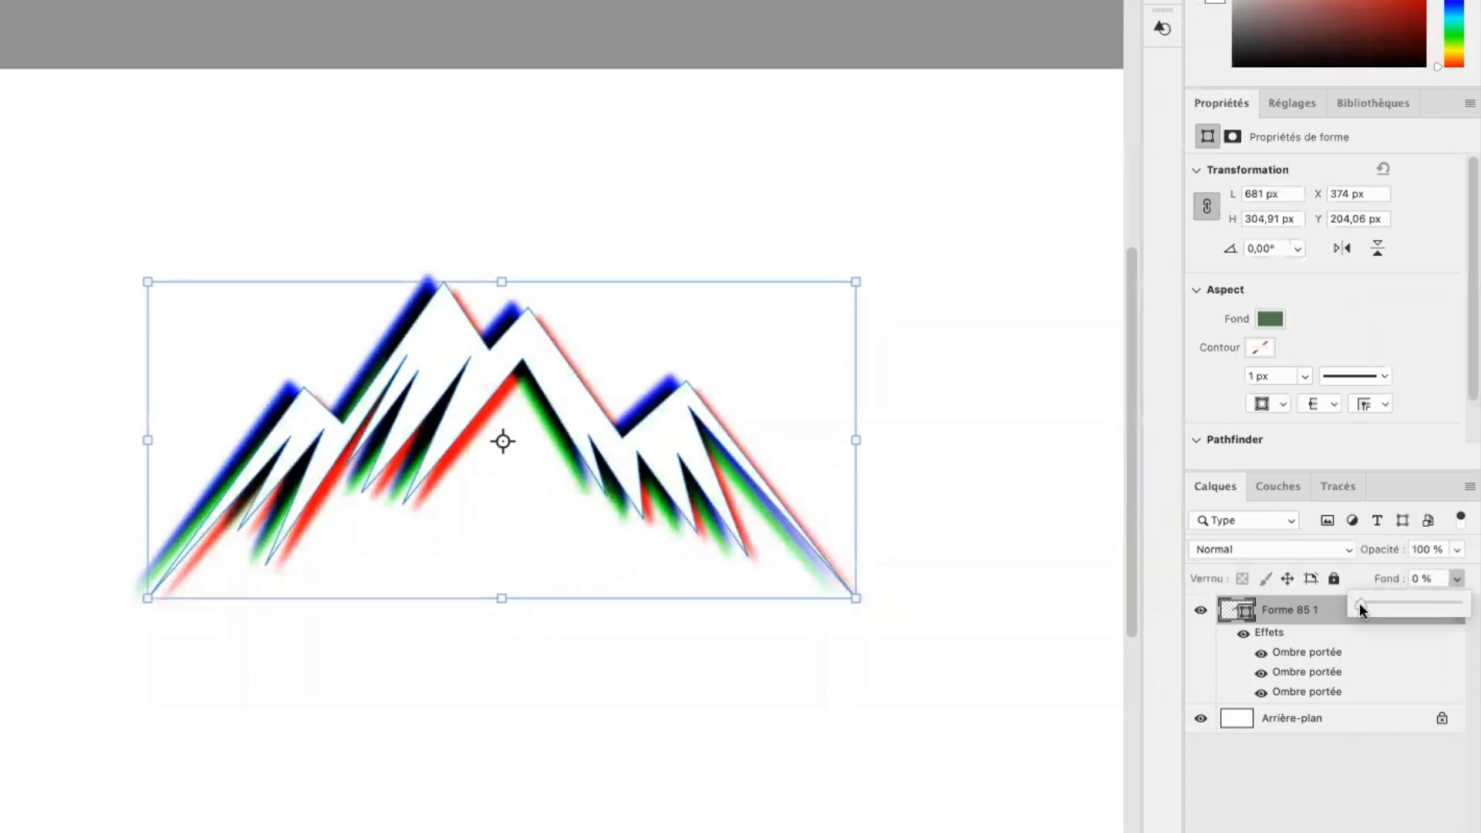